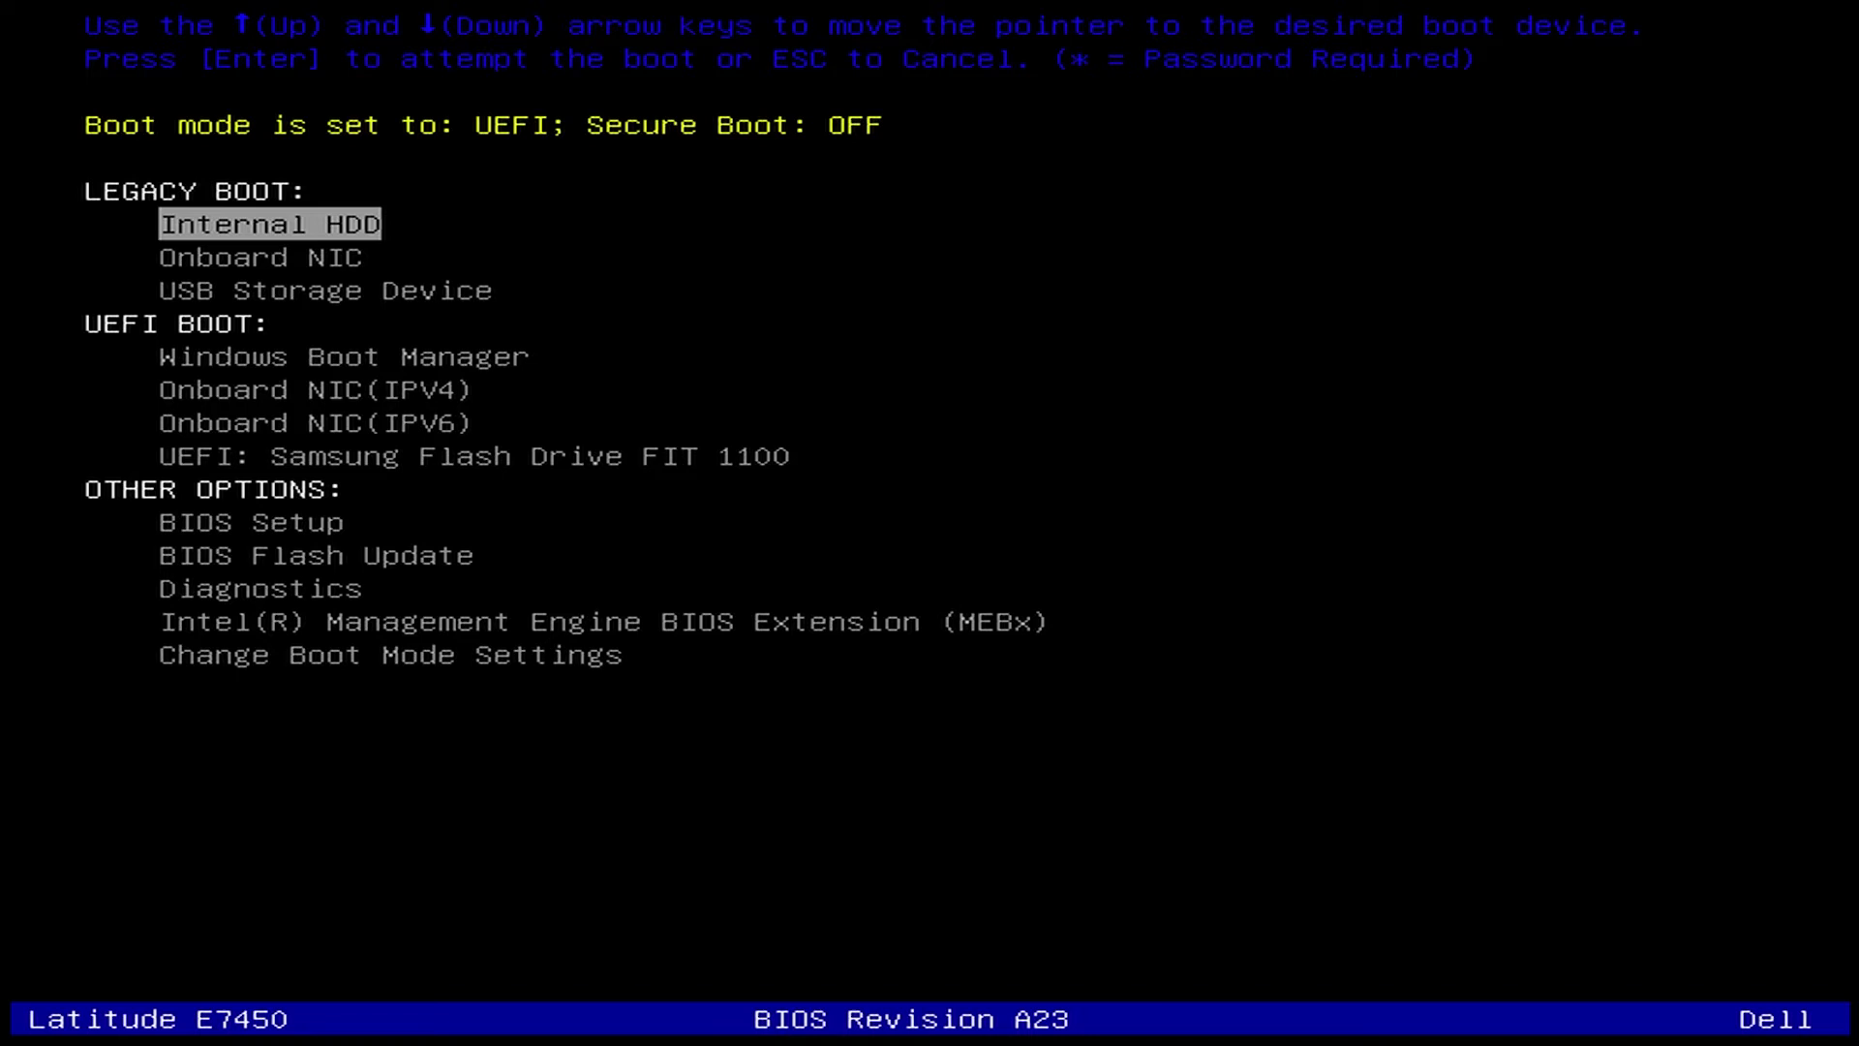
Step: Boot the laptop from the USB Storage Device in the Dell BIOS Boot Menu
key(Down)
key(Down)
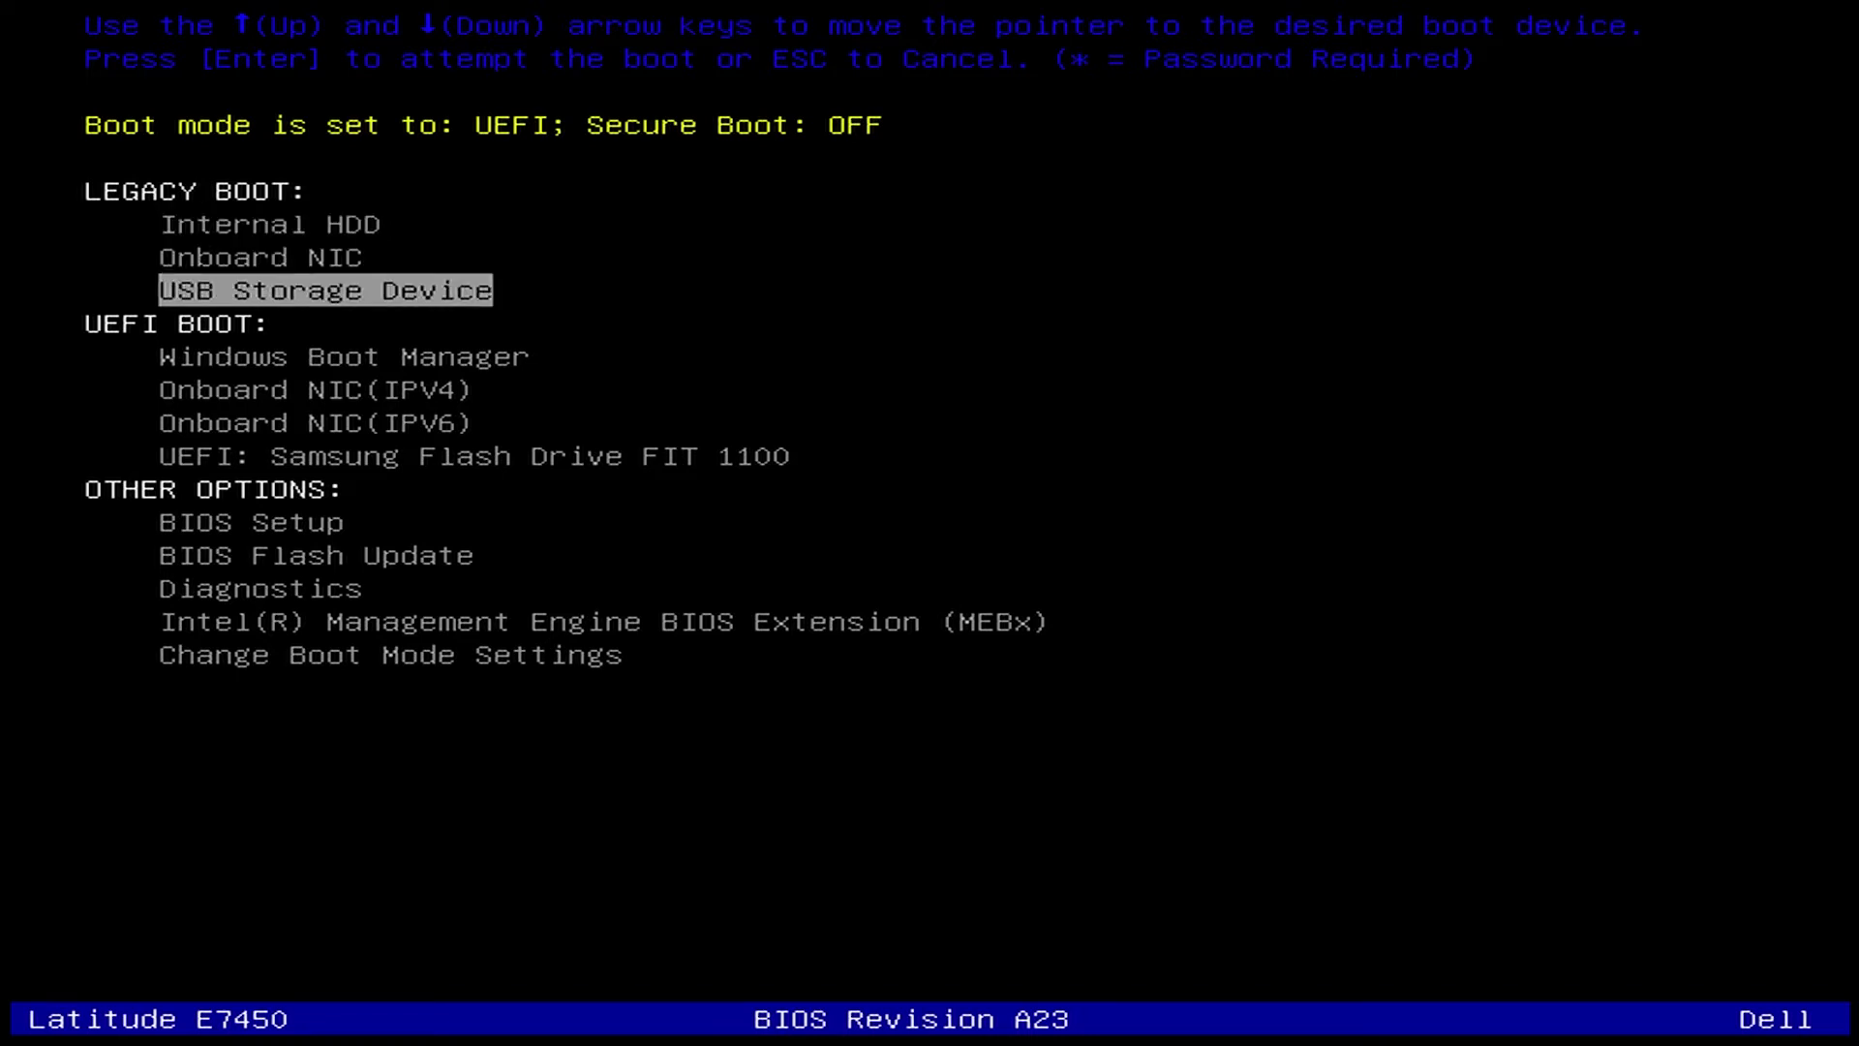
key(Return)
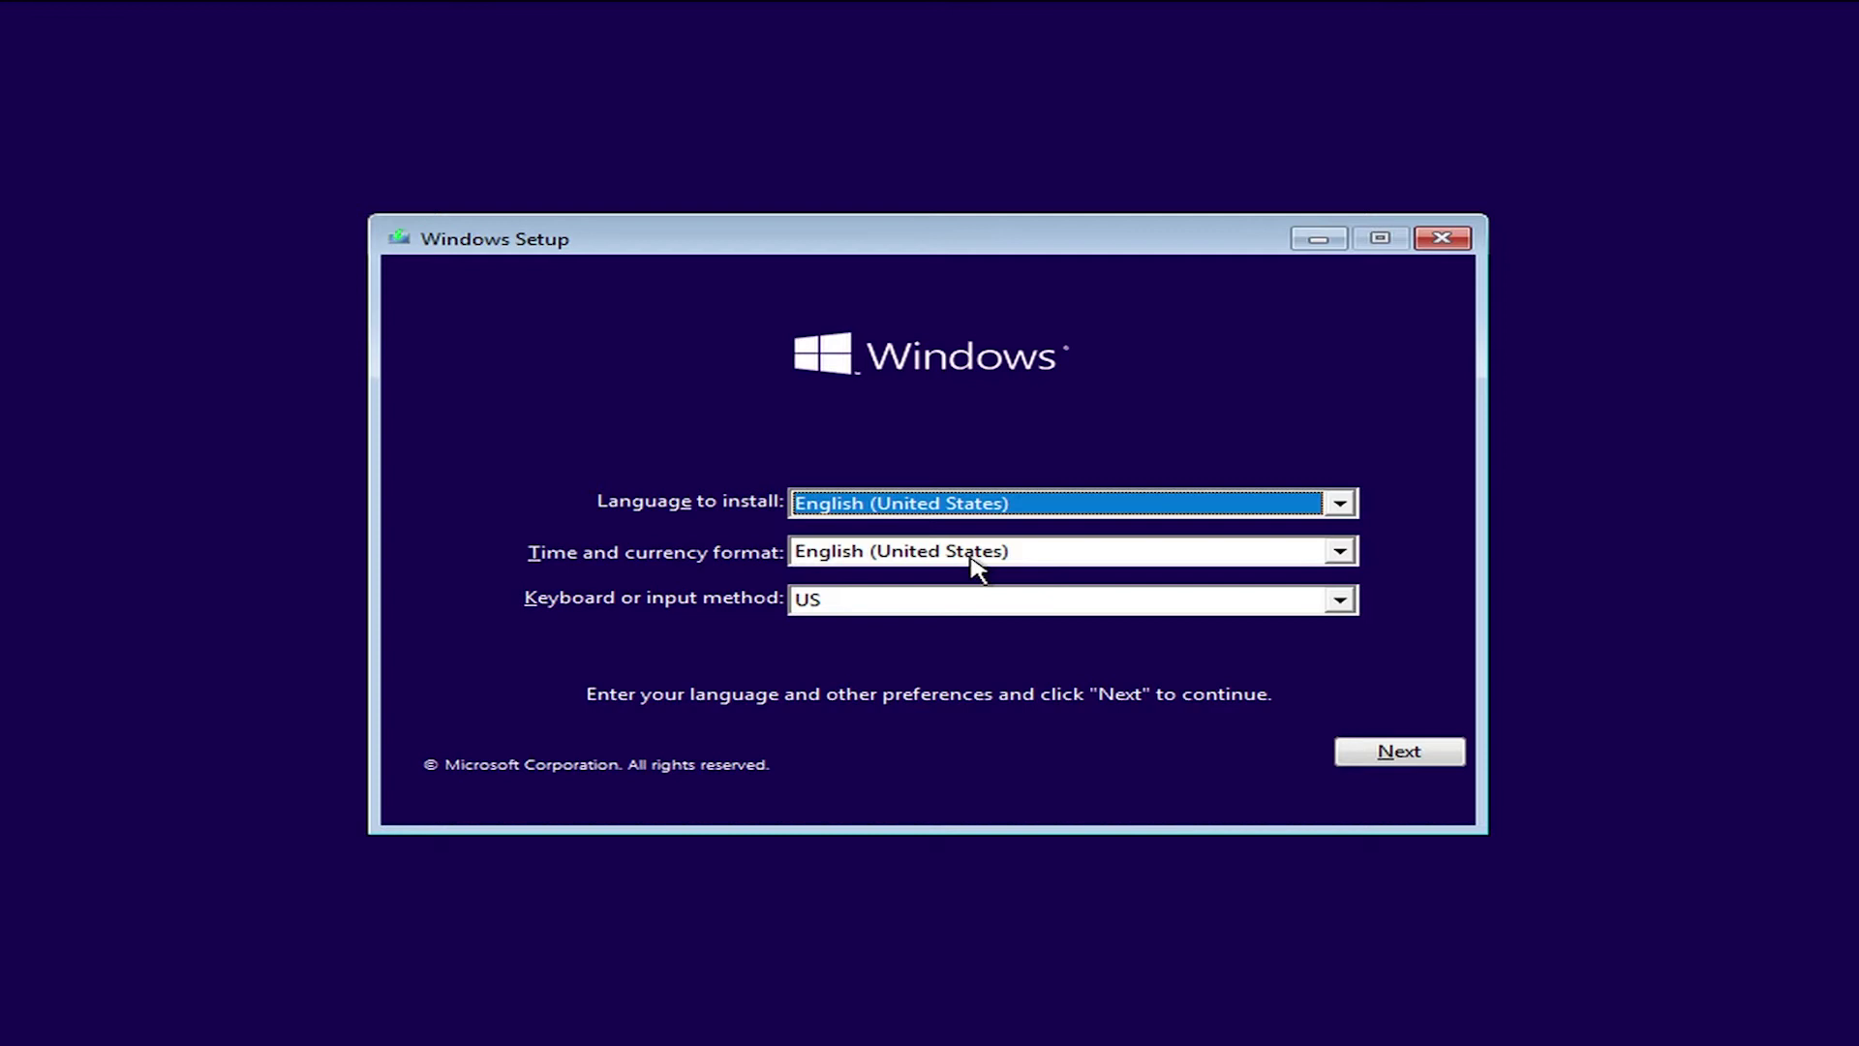
Step: Accept the default English (United States) language settings and launch Troubleshoot > System Image Recovery
click(1394, 749)
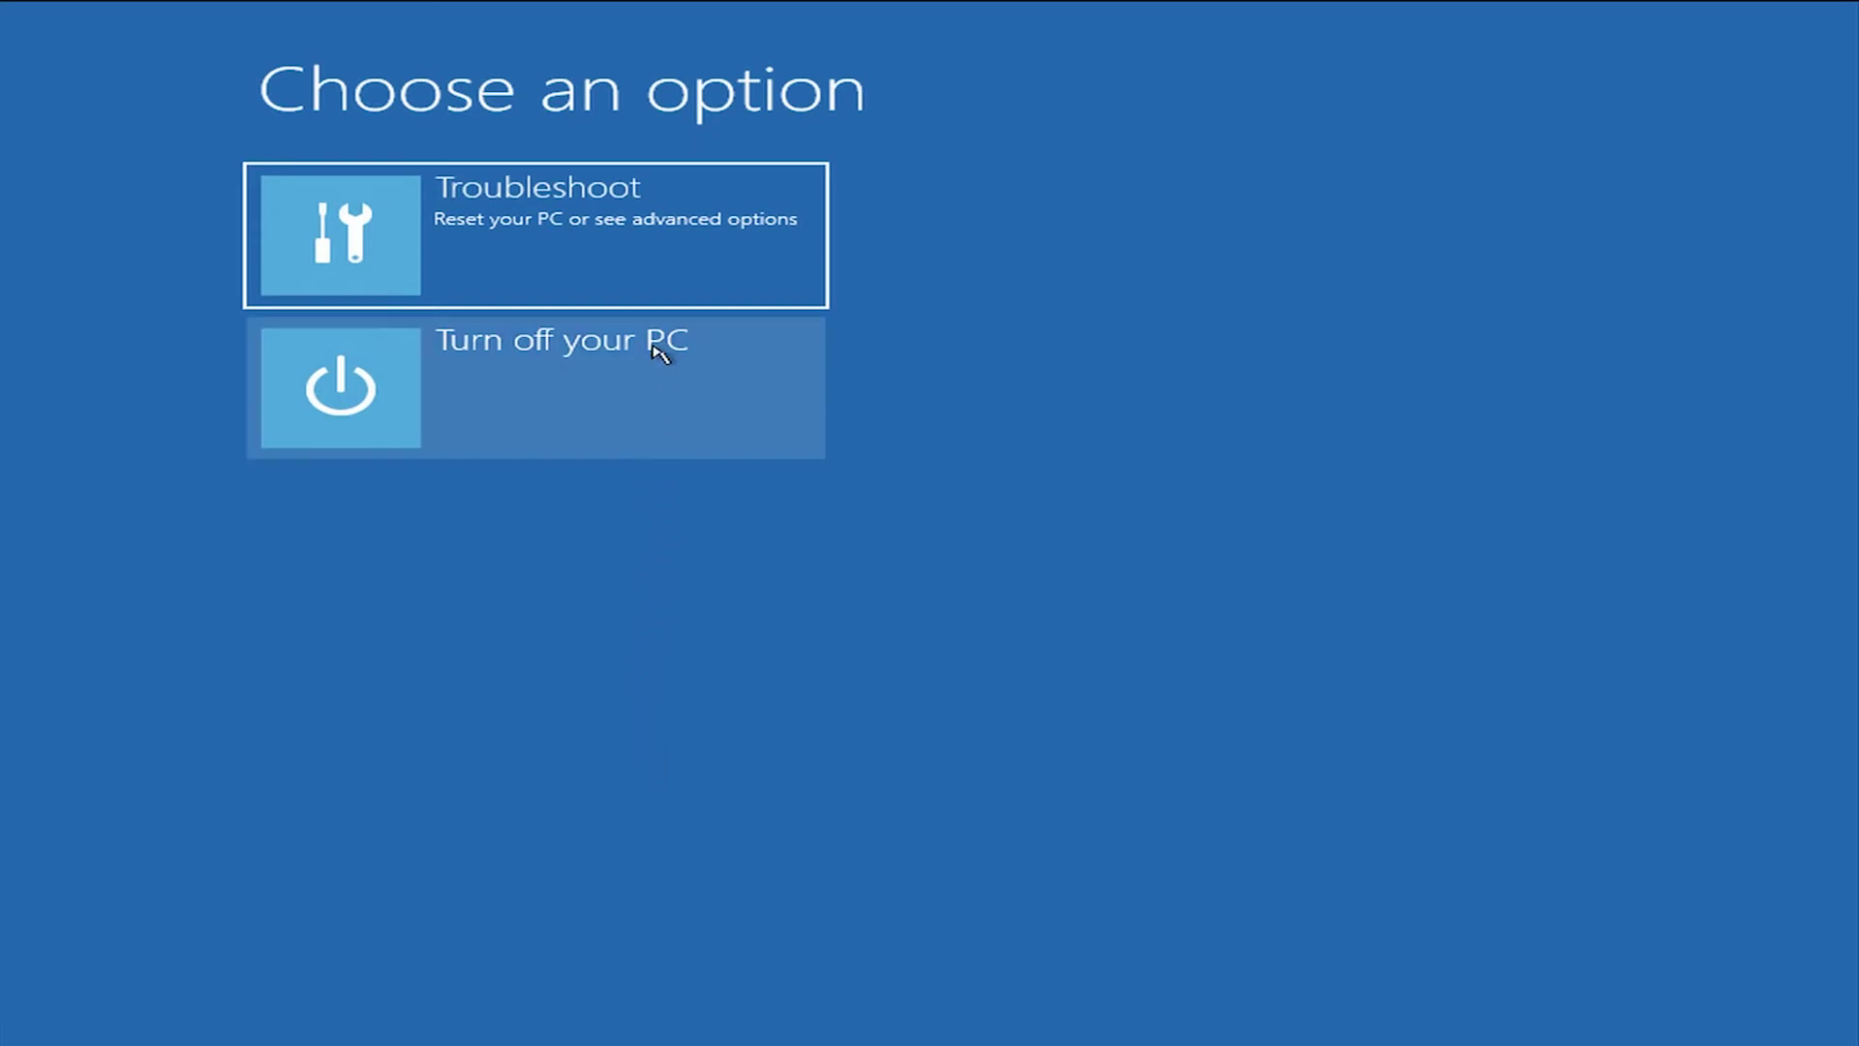
click(685, 286)
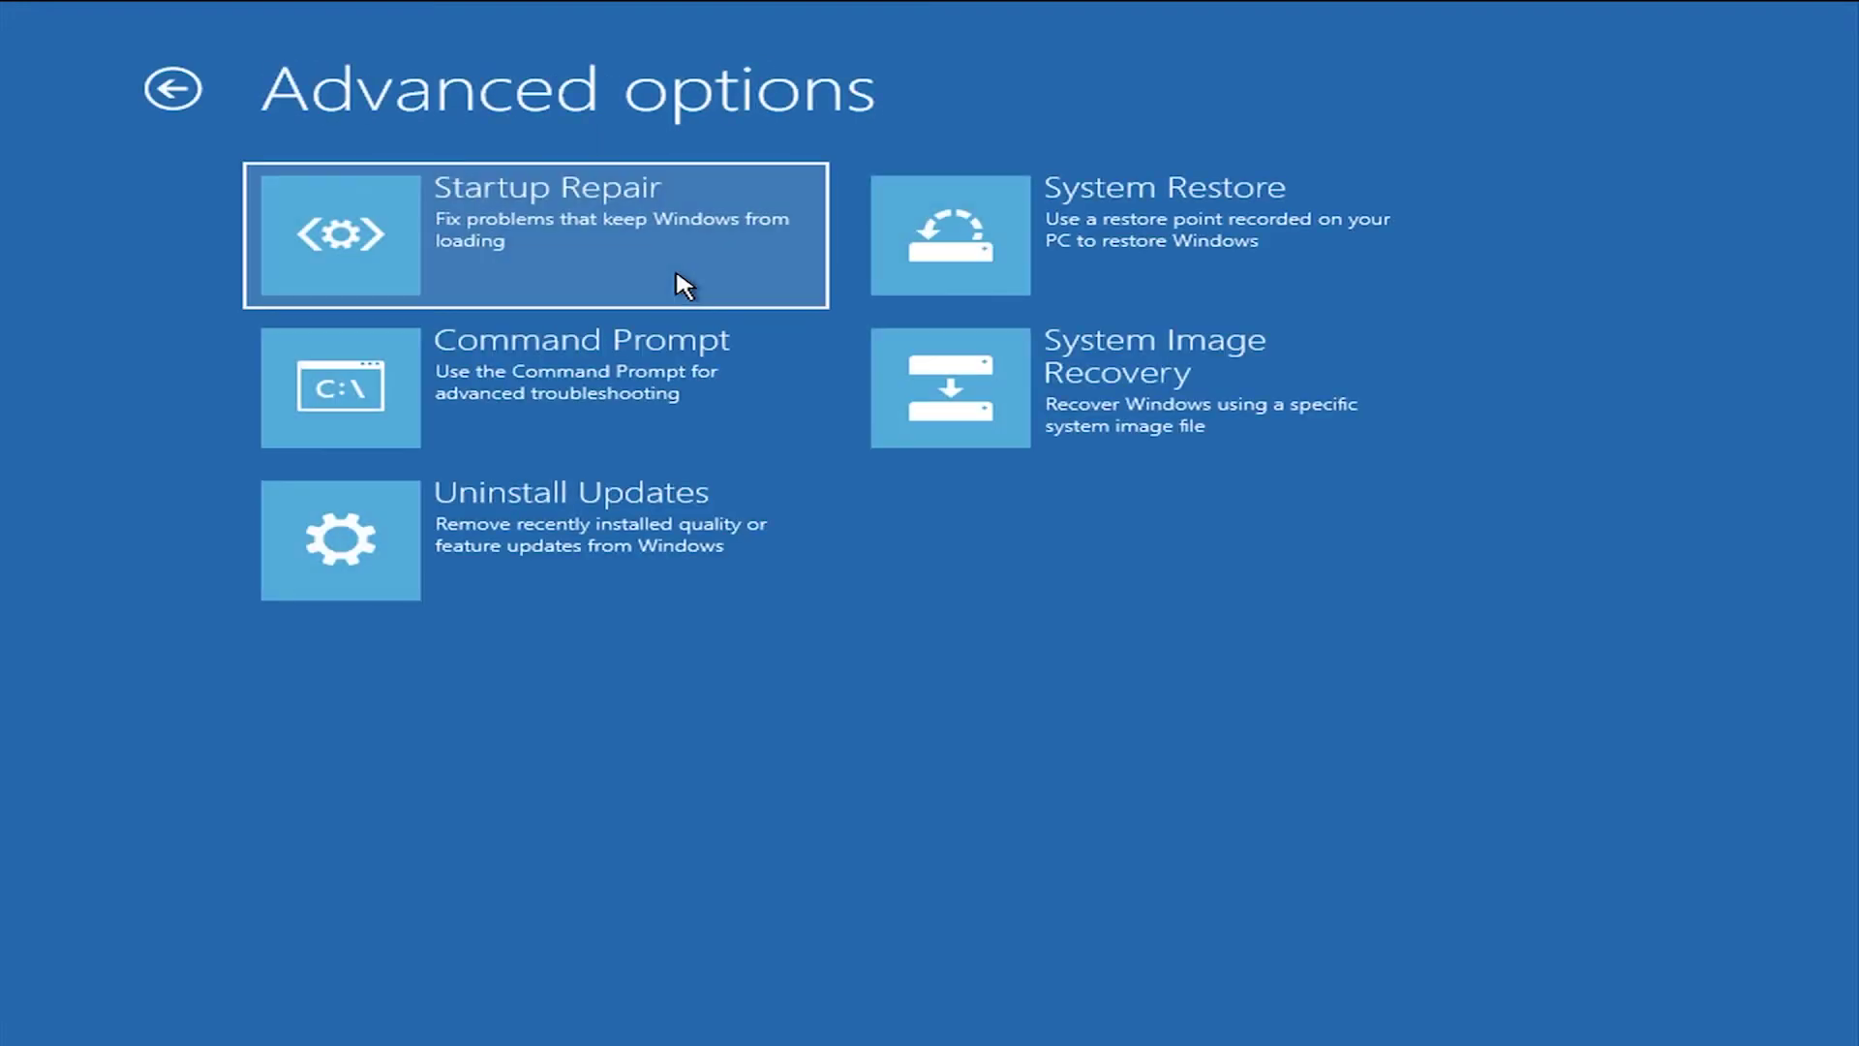
click(982, 392)
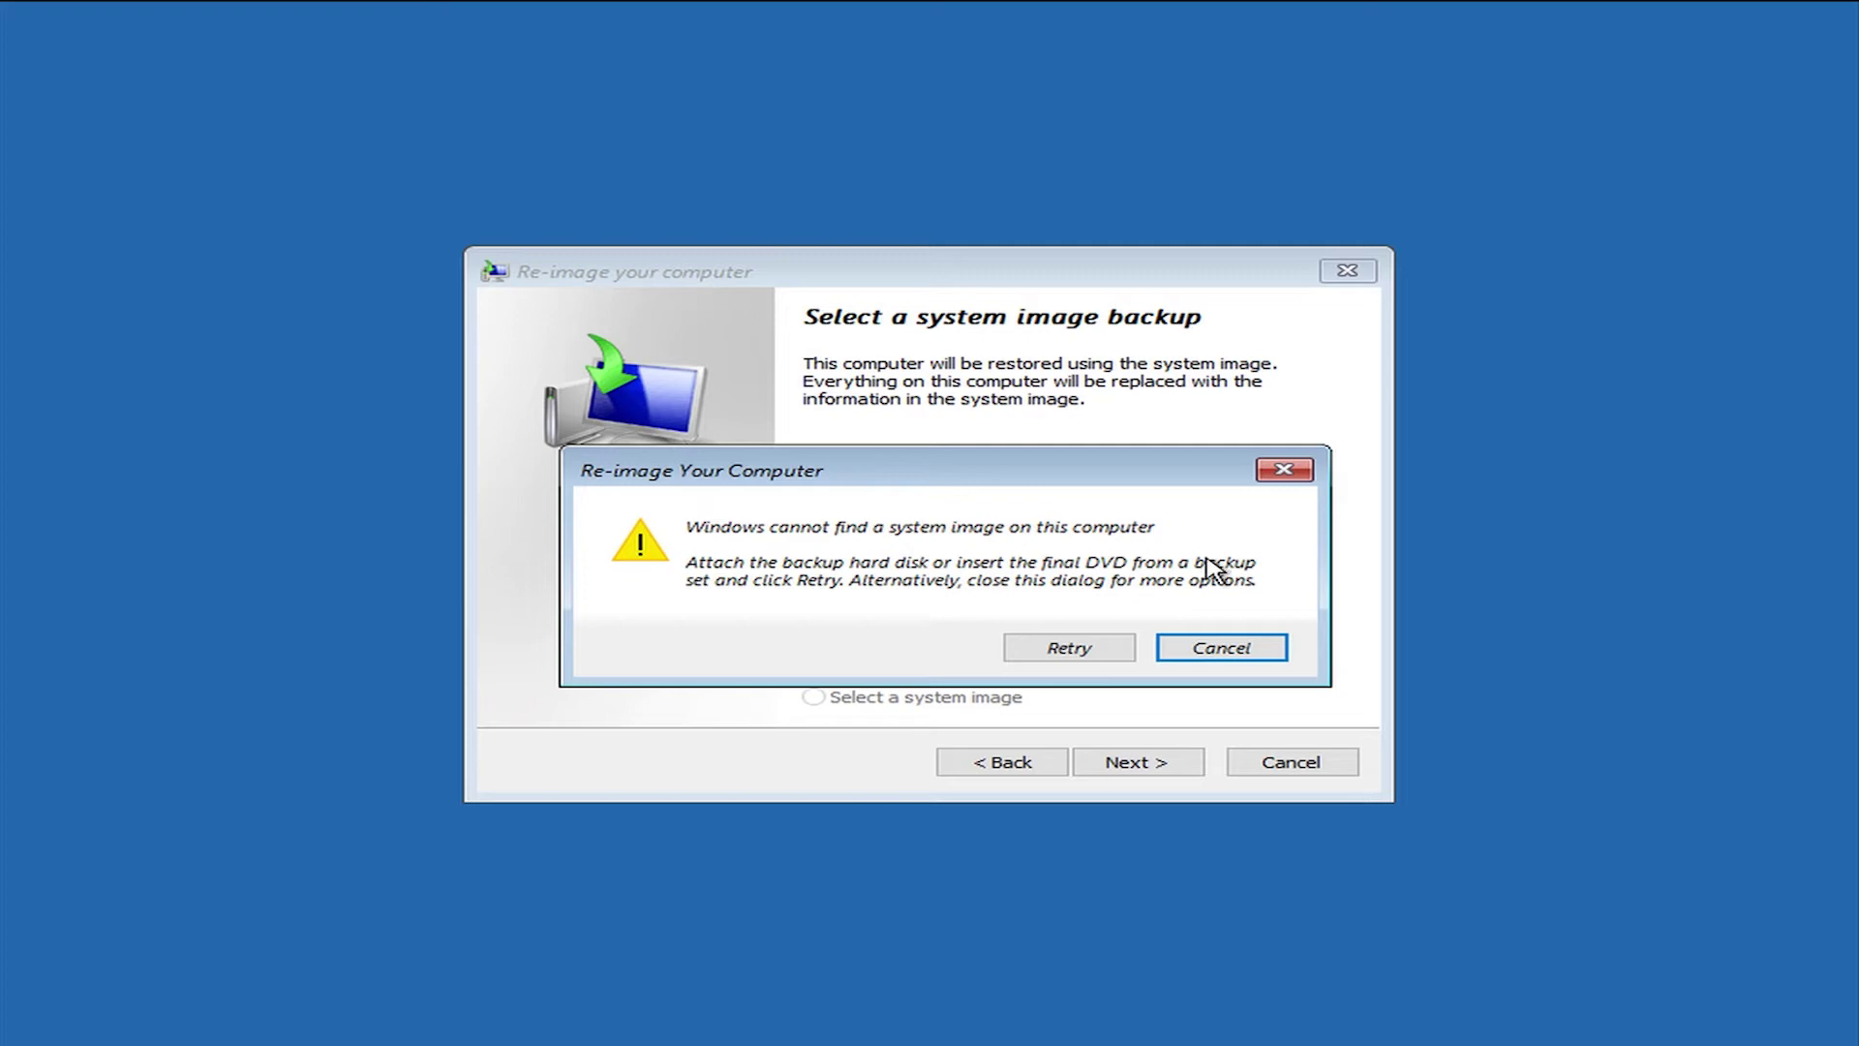
Step: Dismiss the no-image warning and choose to search the network for a system image, connecting to the network
click(1219, 647)
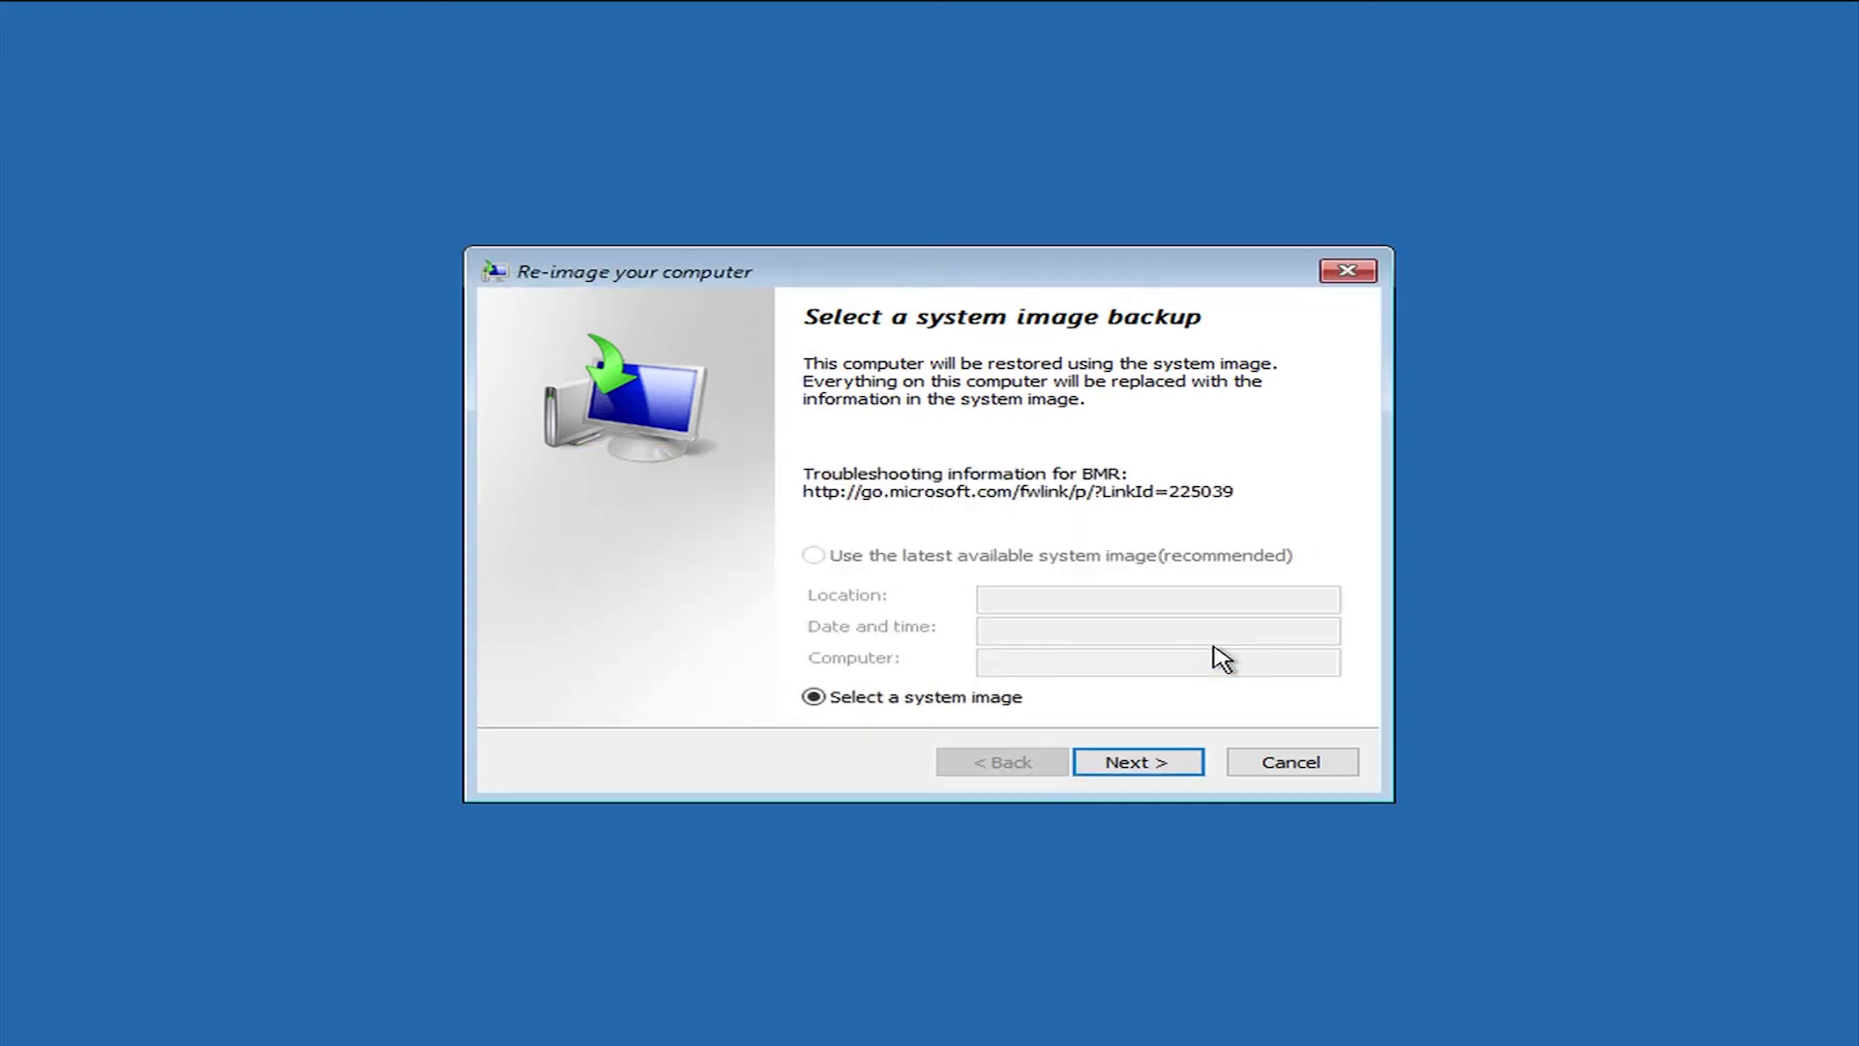
click(1189, 768)
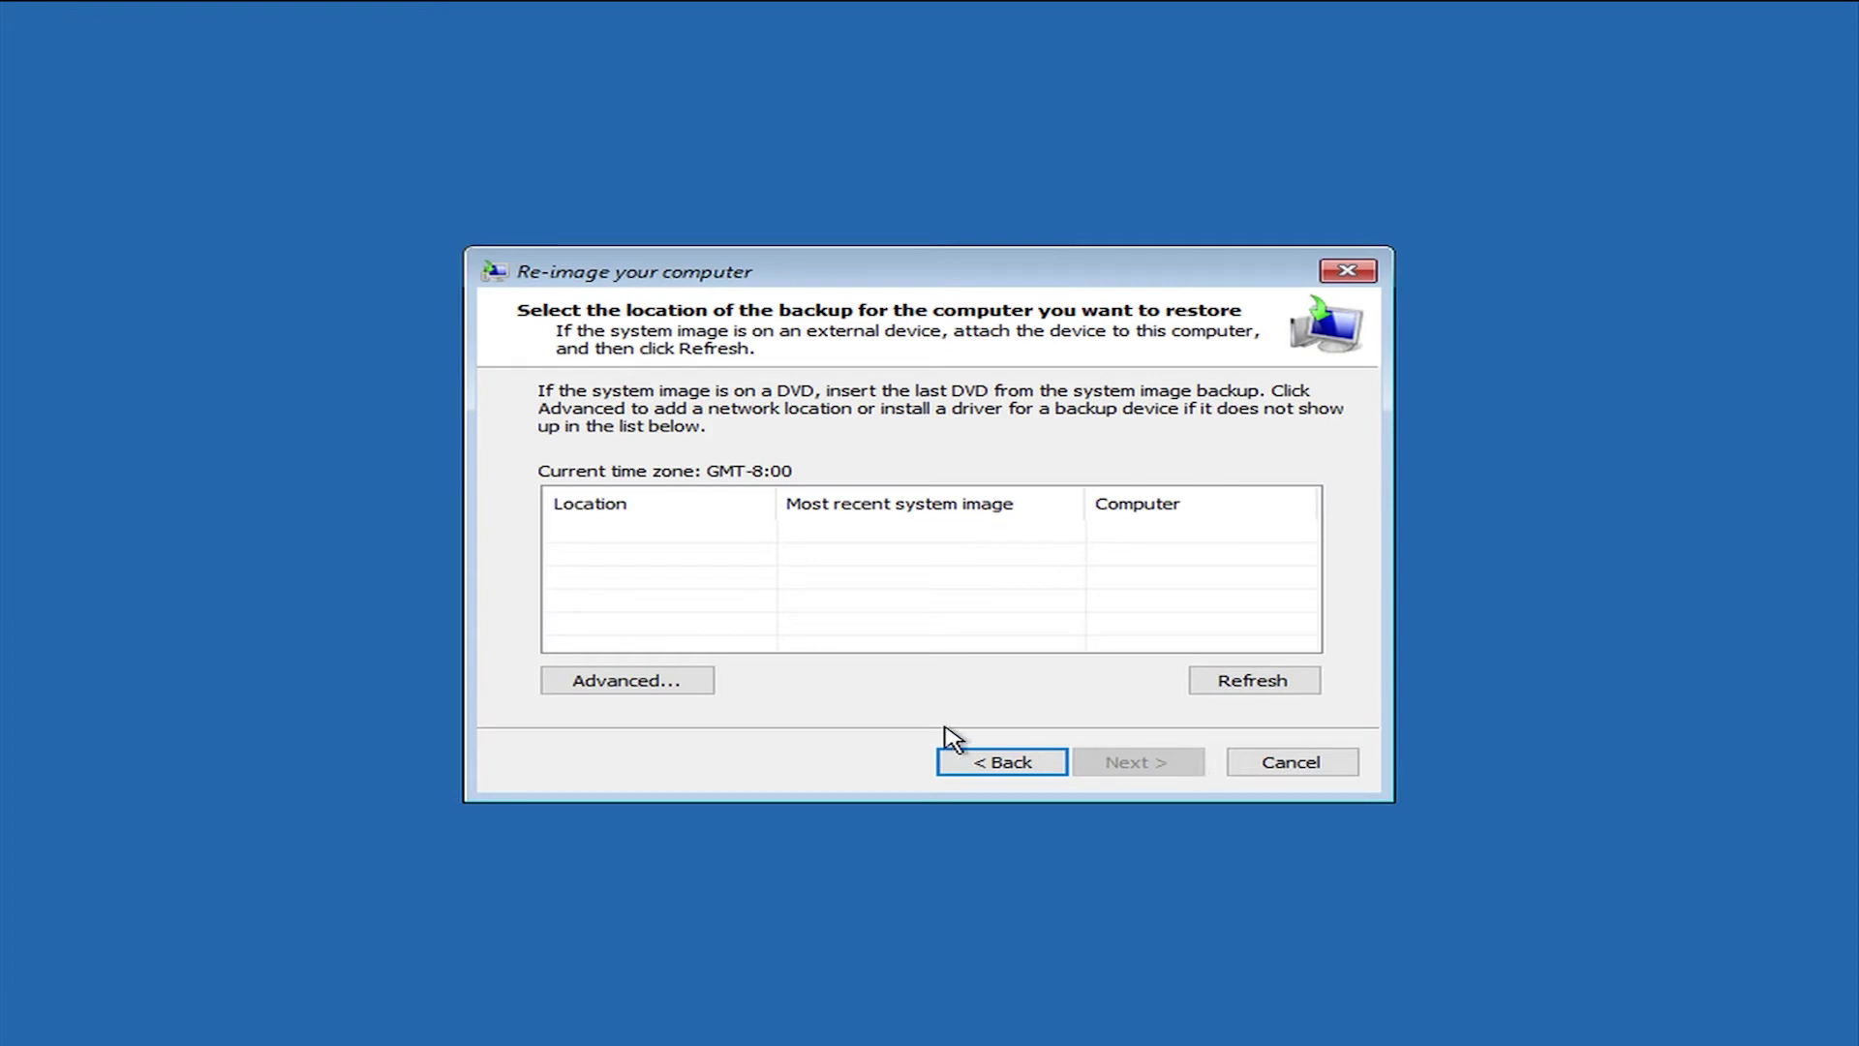
click(684, 692)
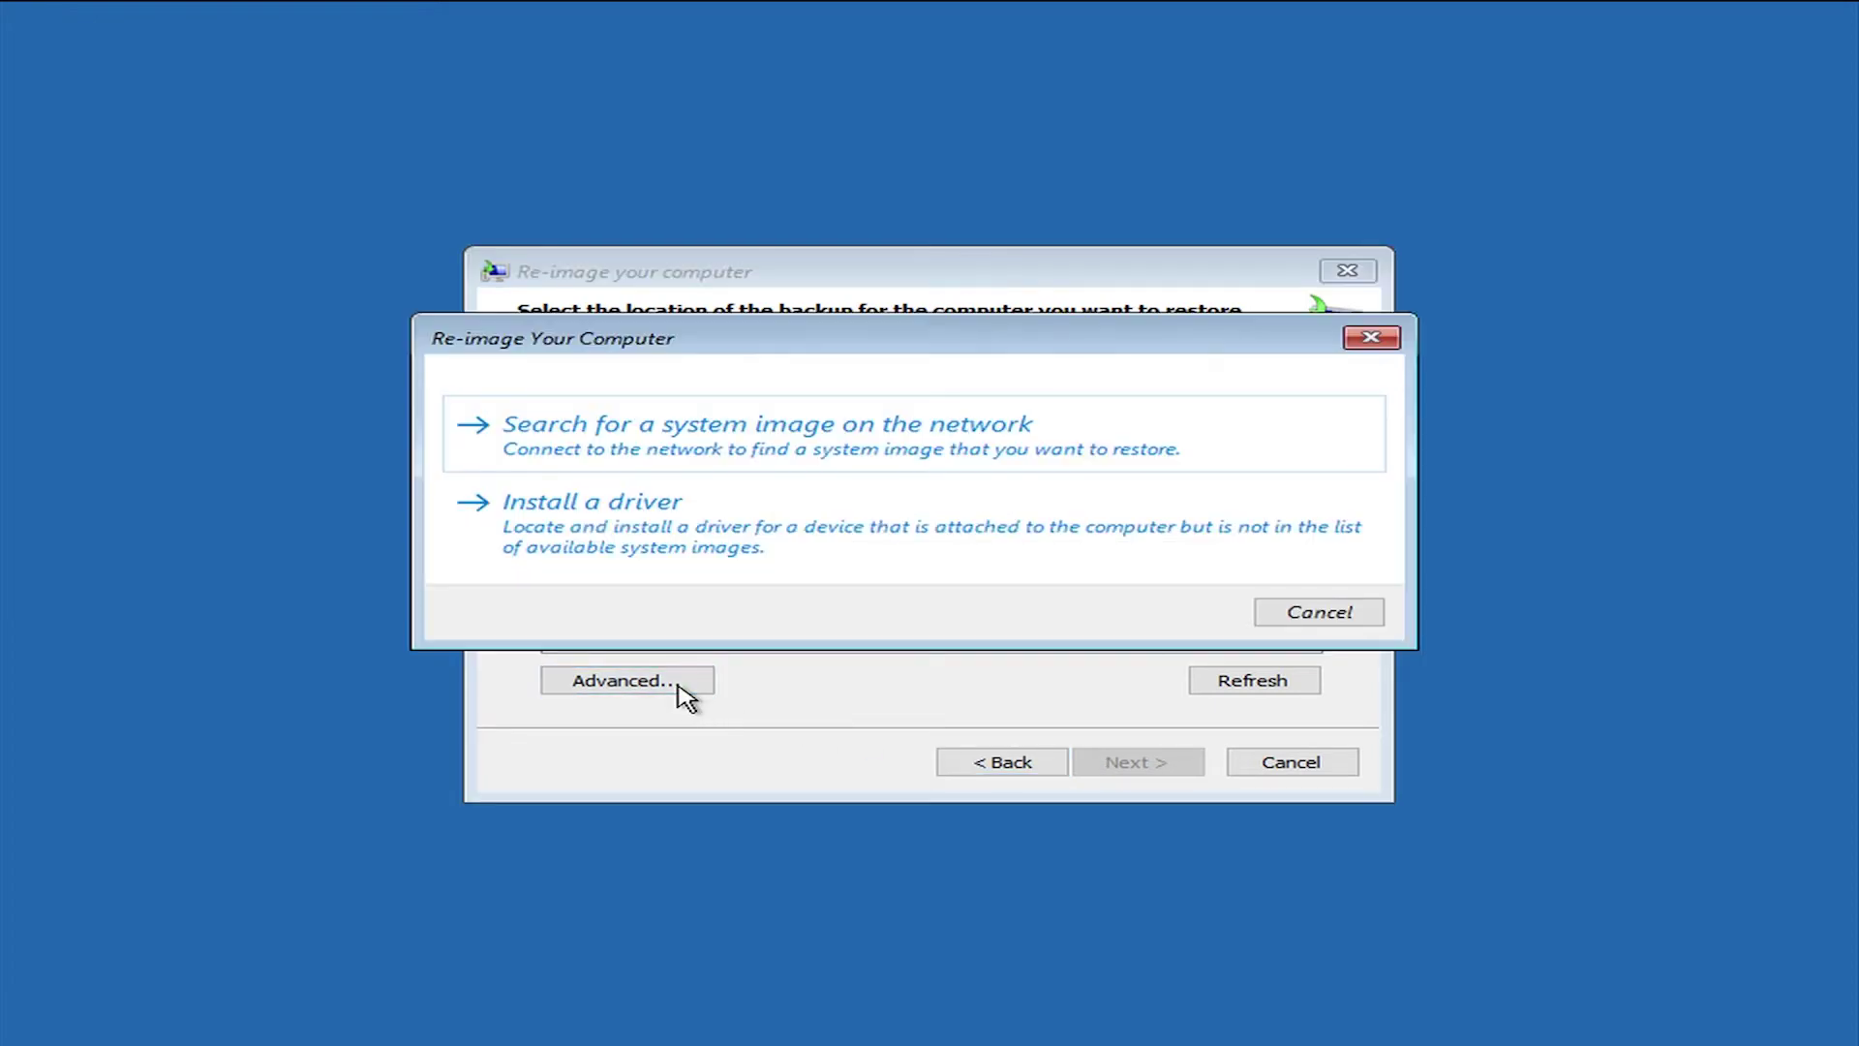
click(764, 446)
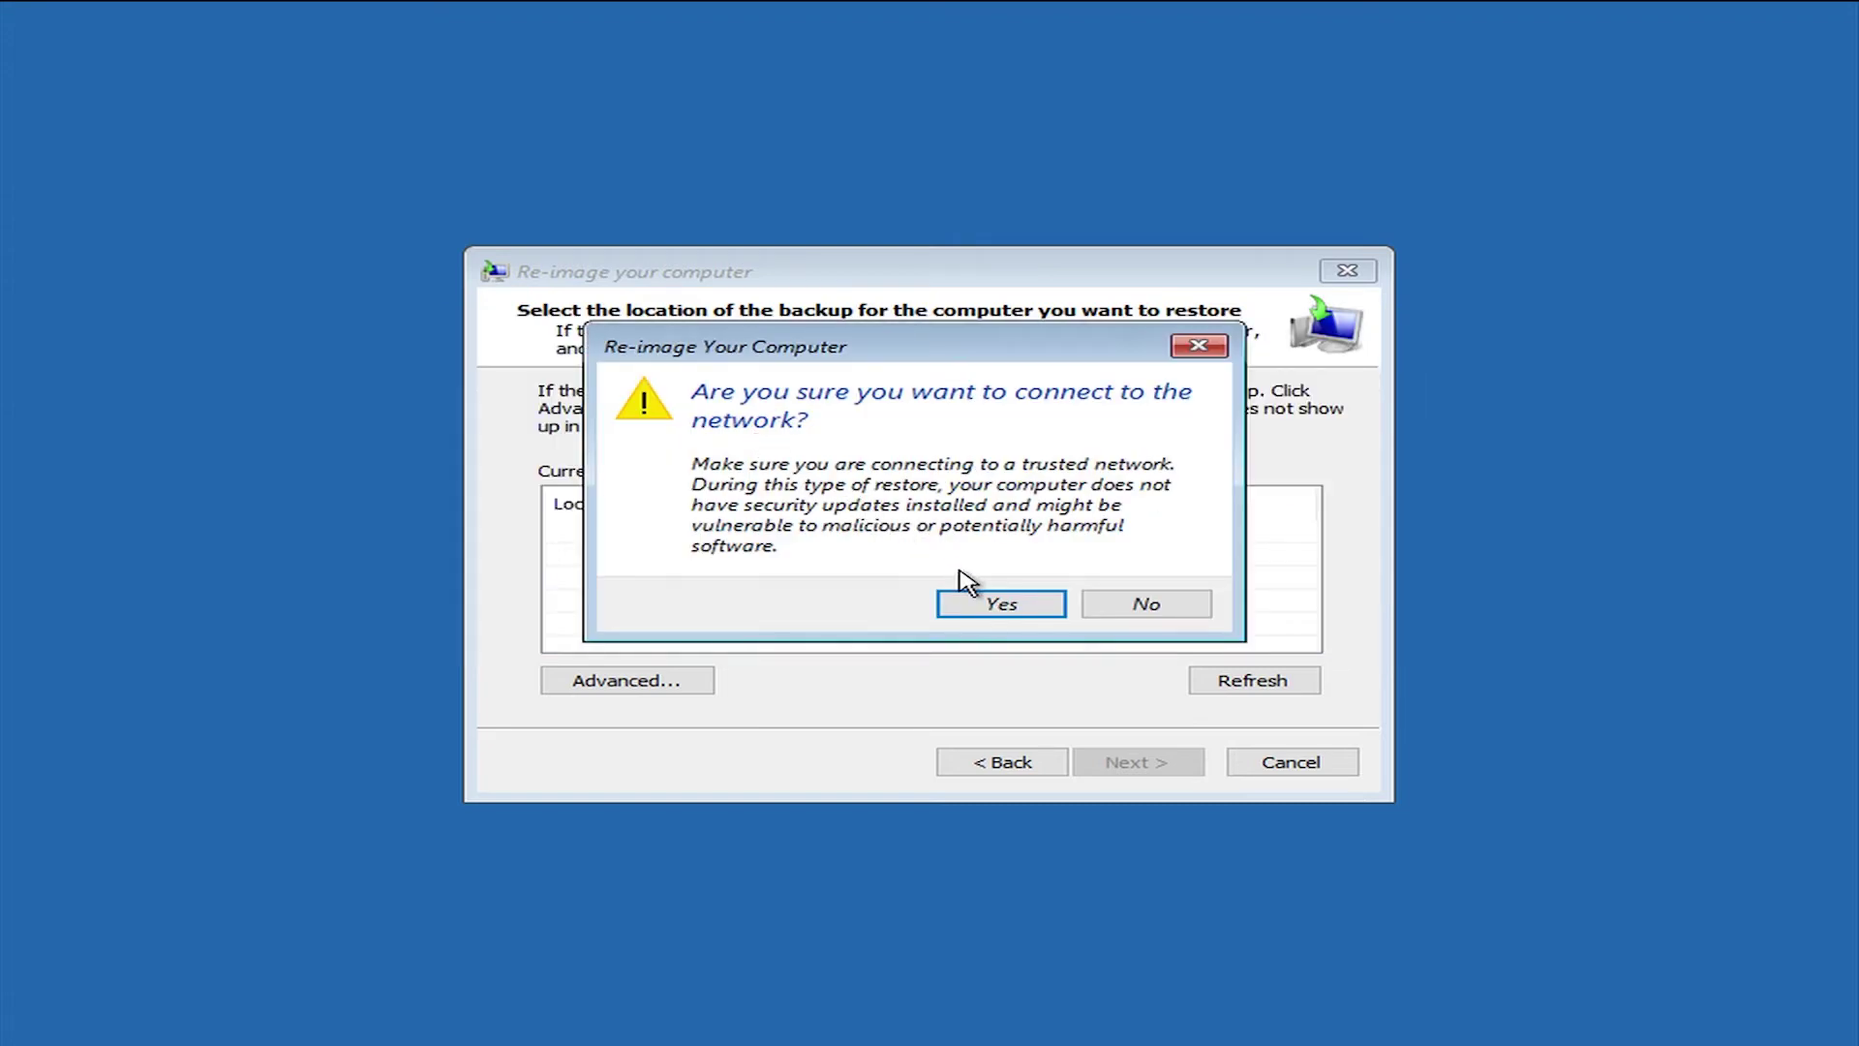
click(988, 610)
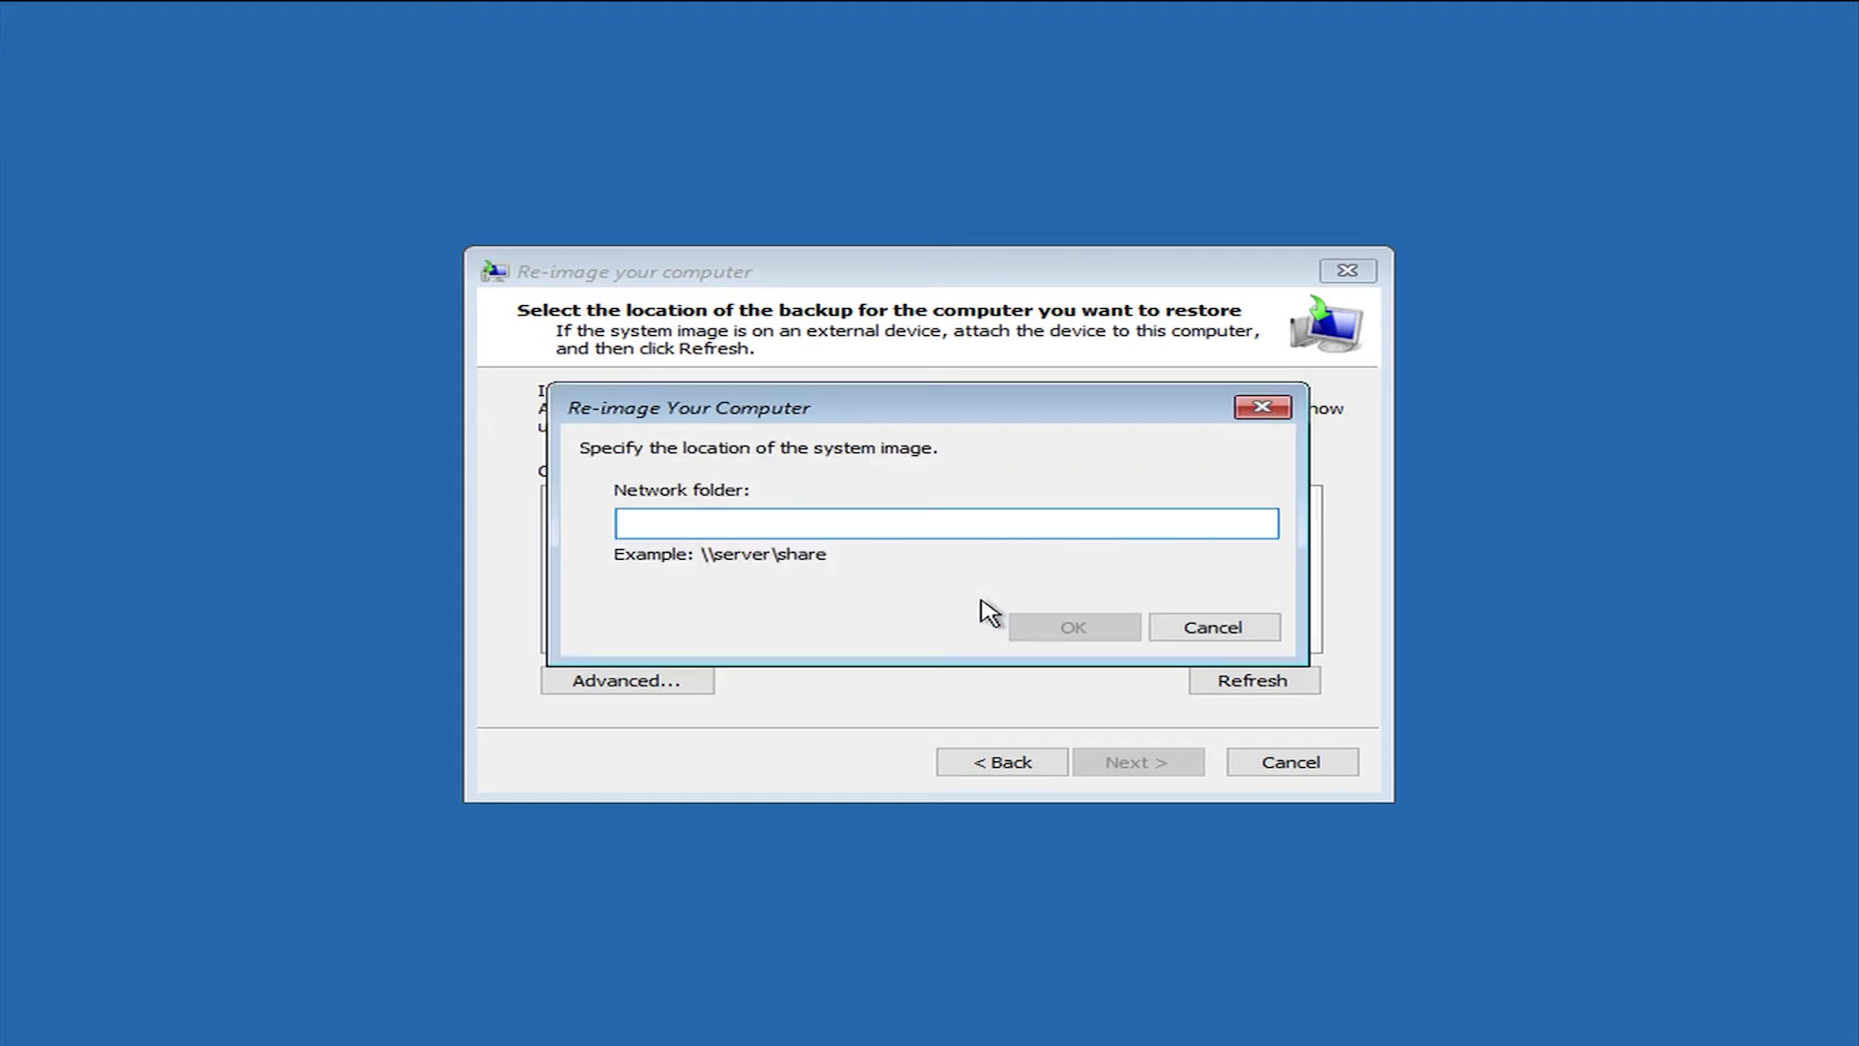
Step: Point to the \\xfad_nas\win_backup share and sign in with the NAS user name and password
text(\\xfad_)
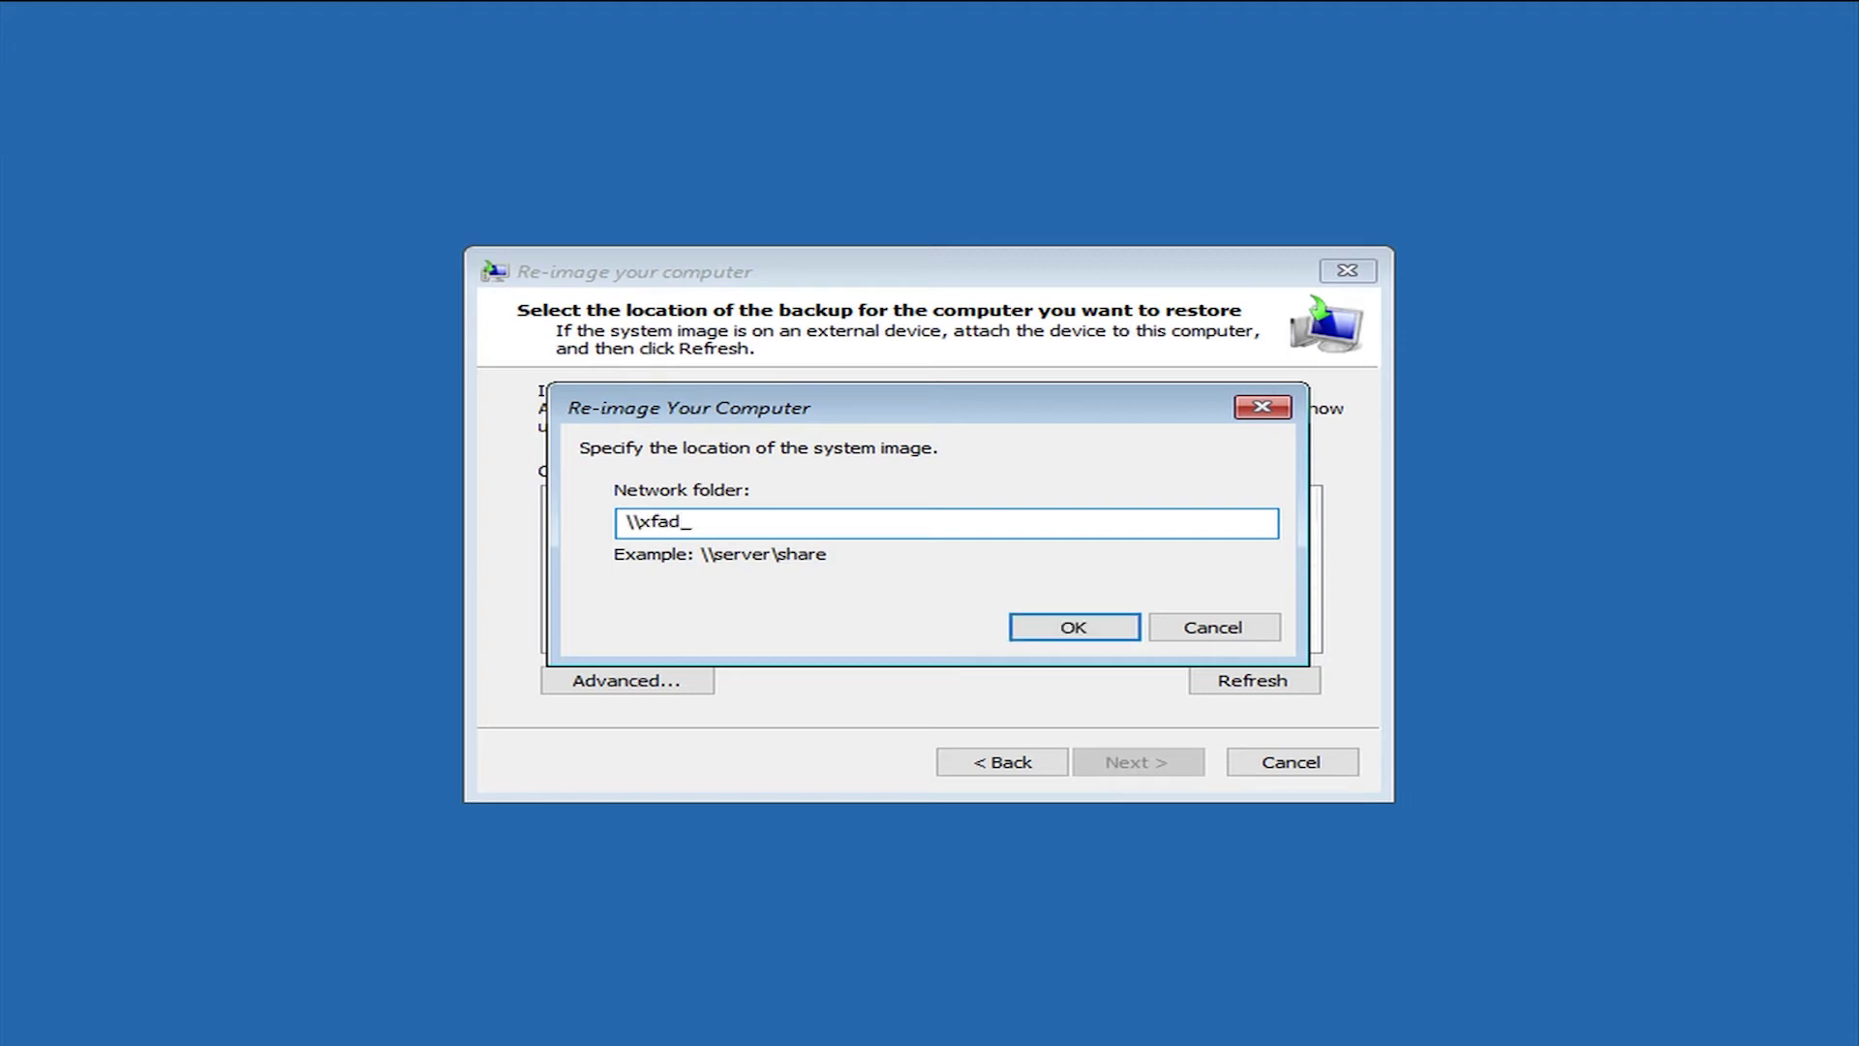
text(nas\win_backup)
key(Return)
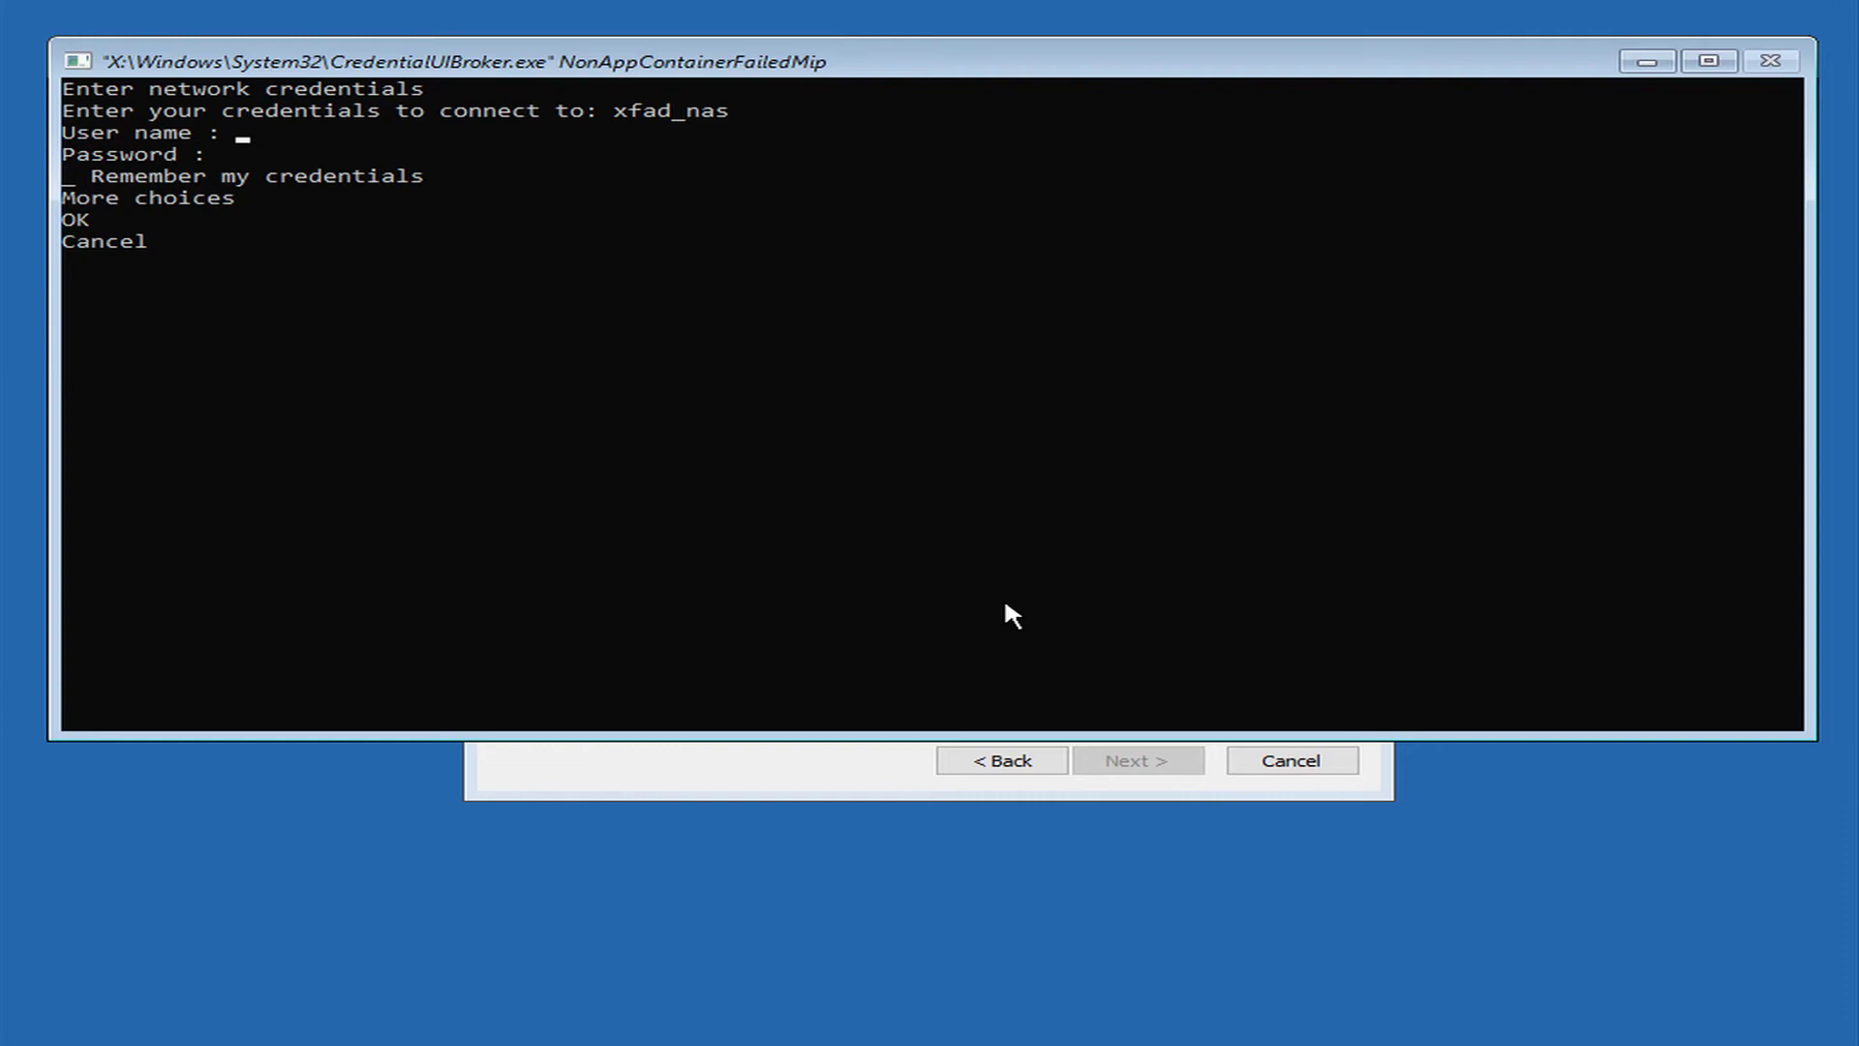
text(xfad_nas\xfaduser)
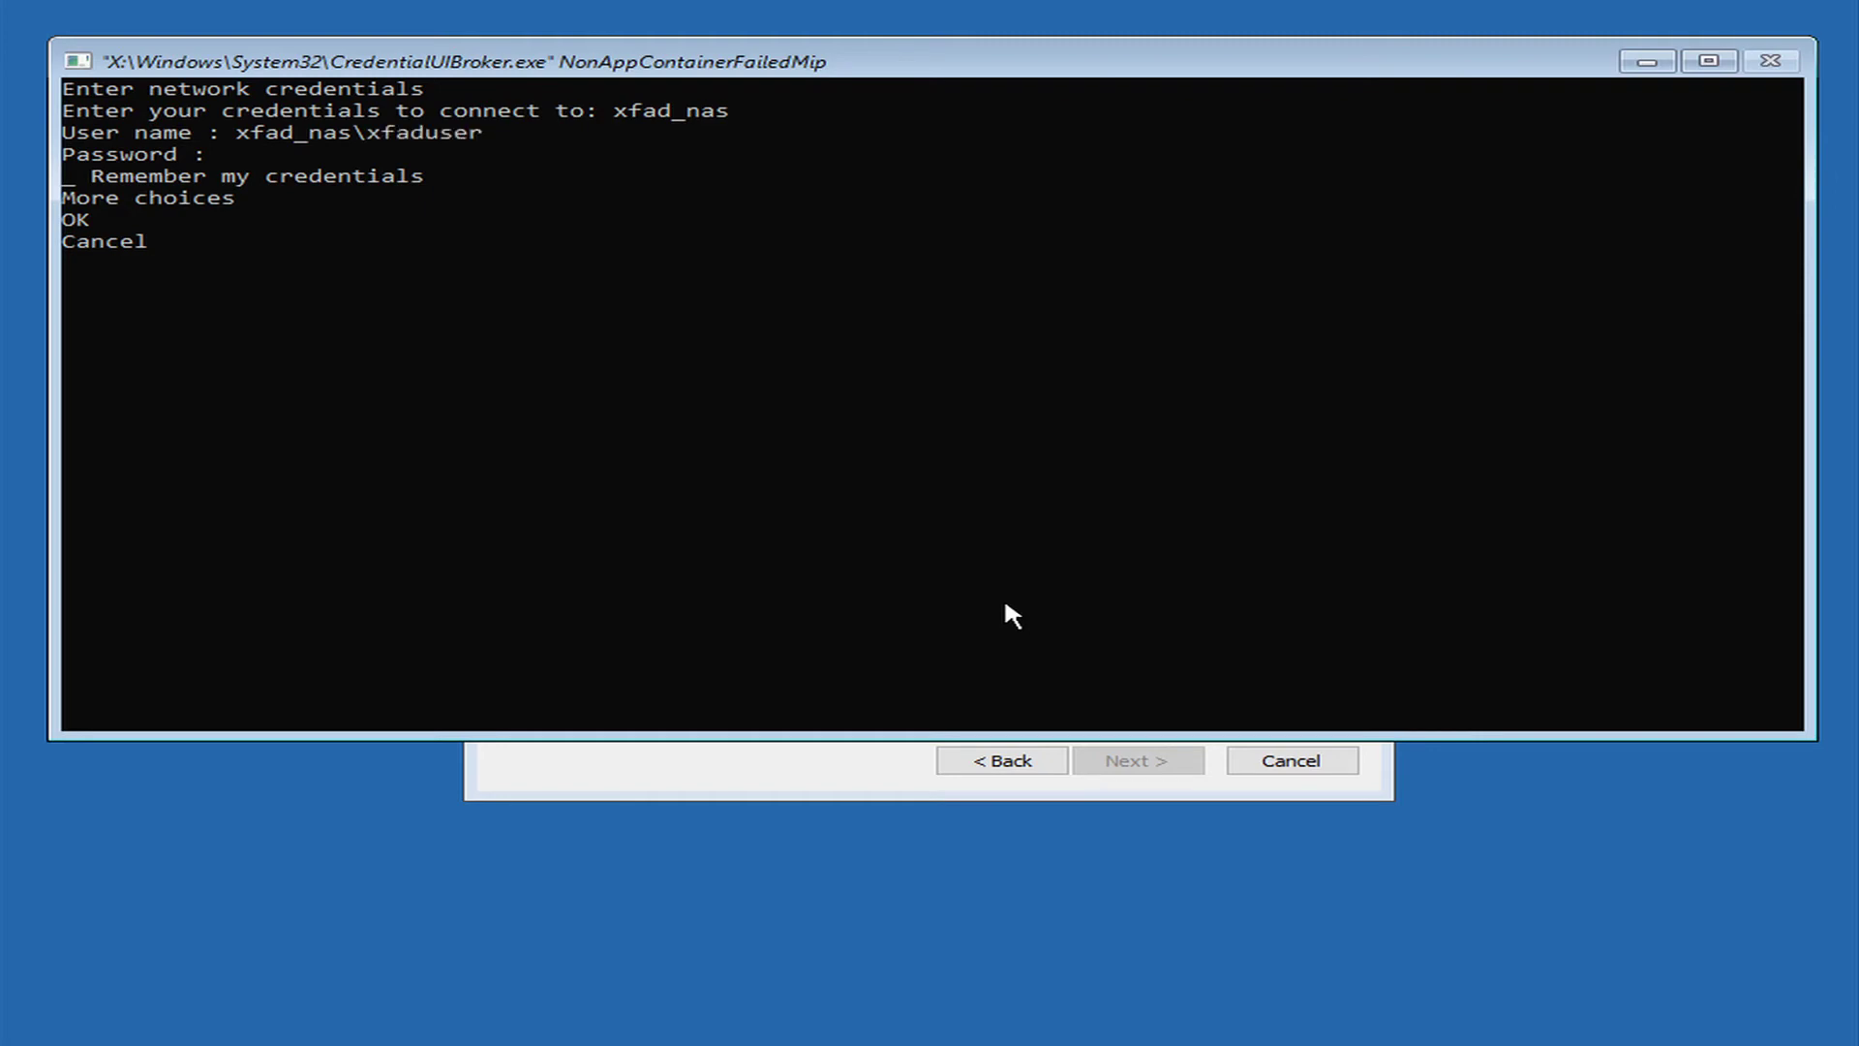
key(Return)
text(**************)
key(Tab)
key(Tab)
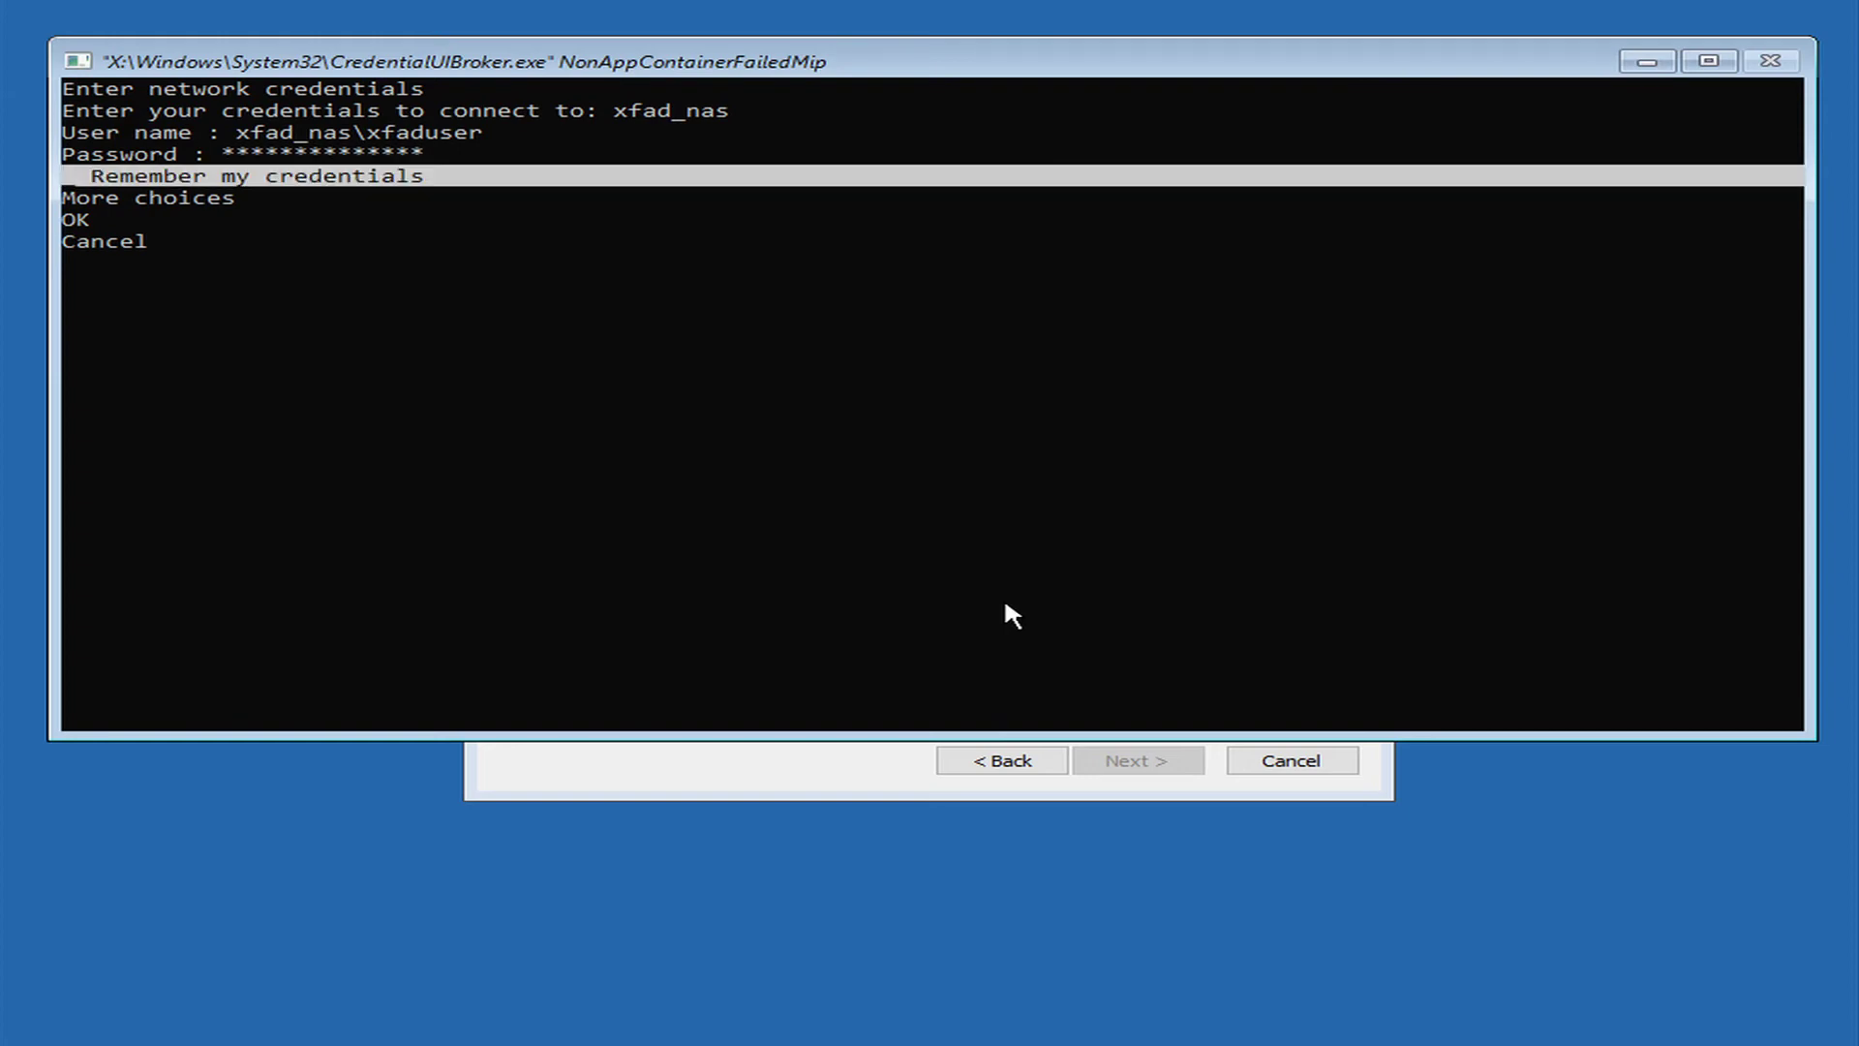
key(Tab)
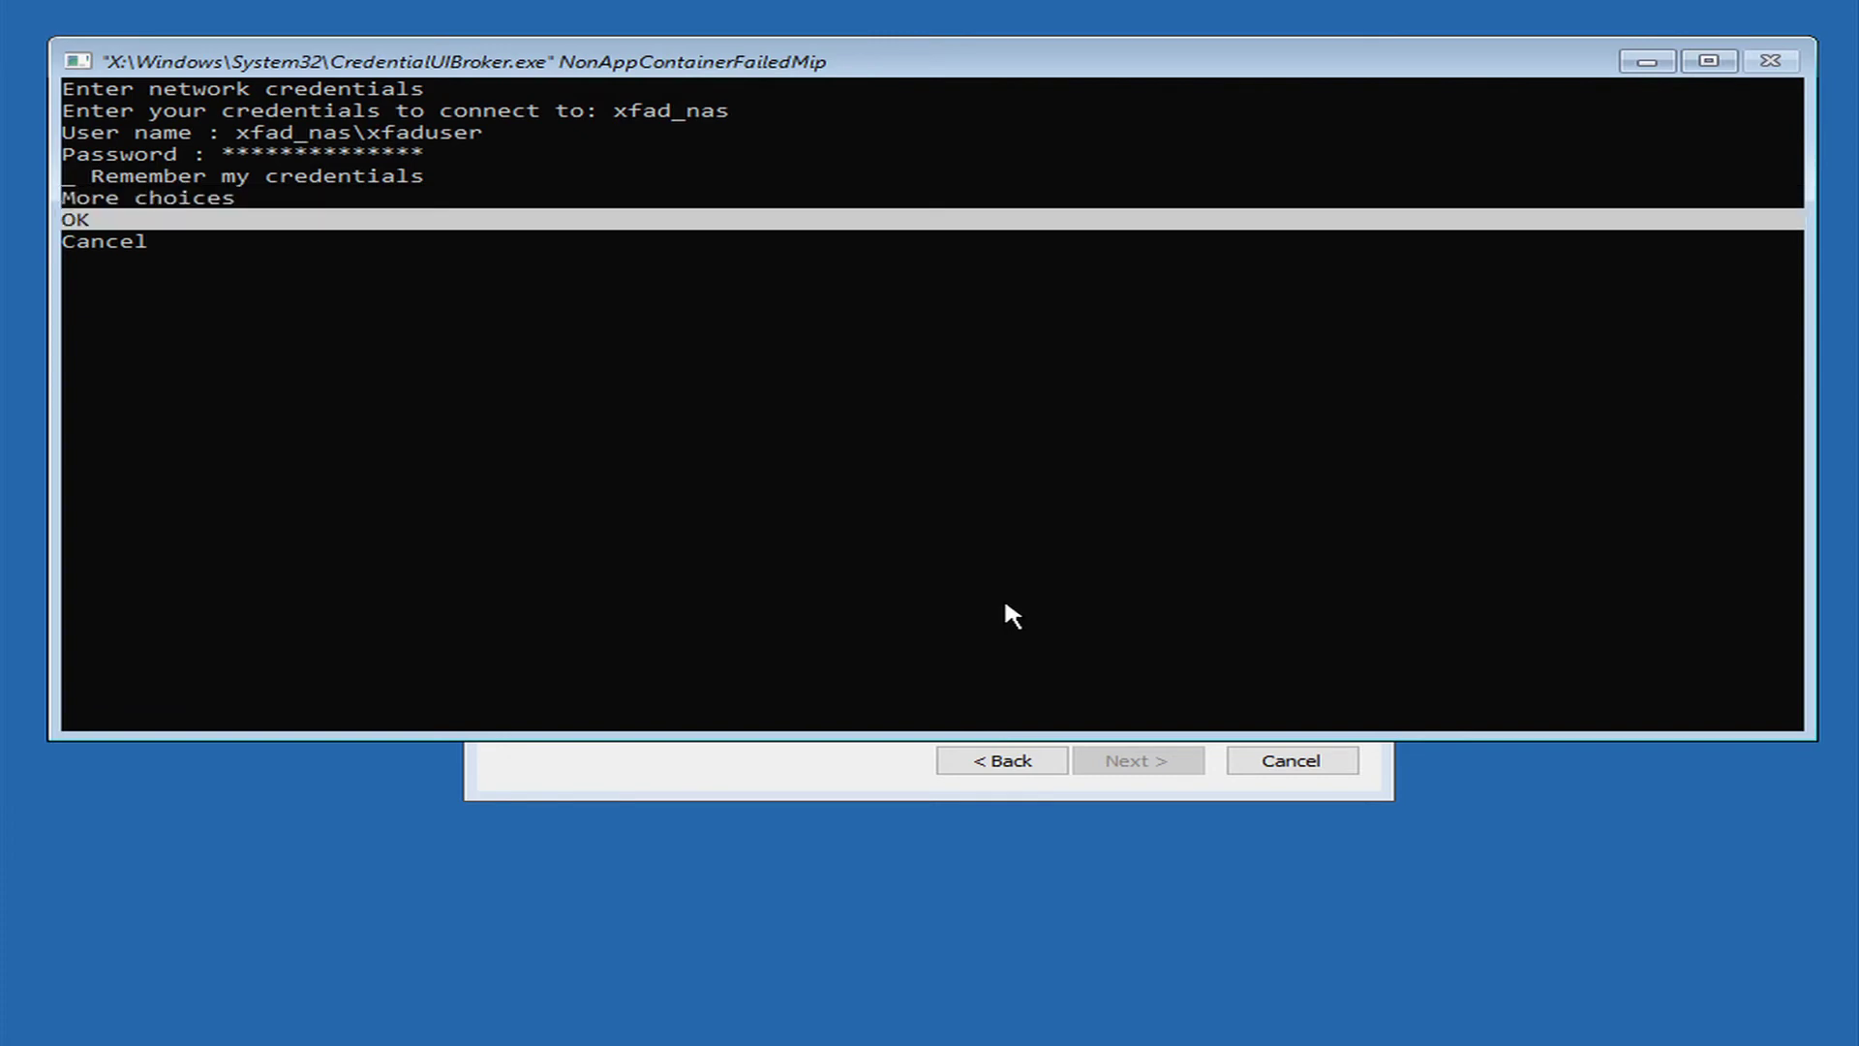
key(Return)
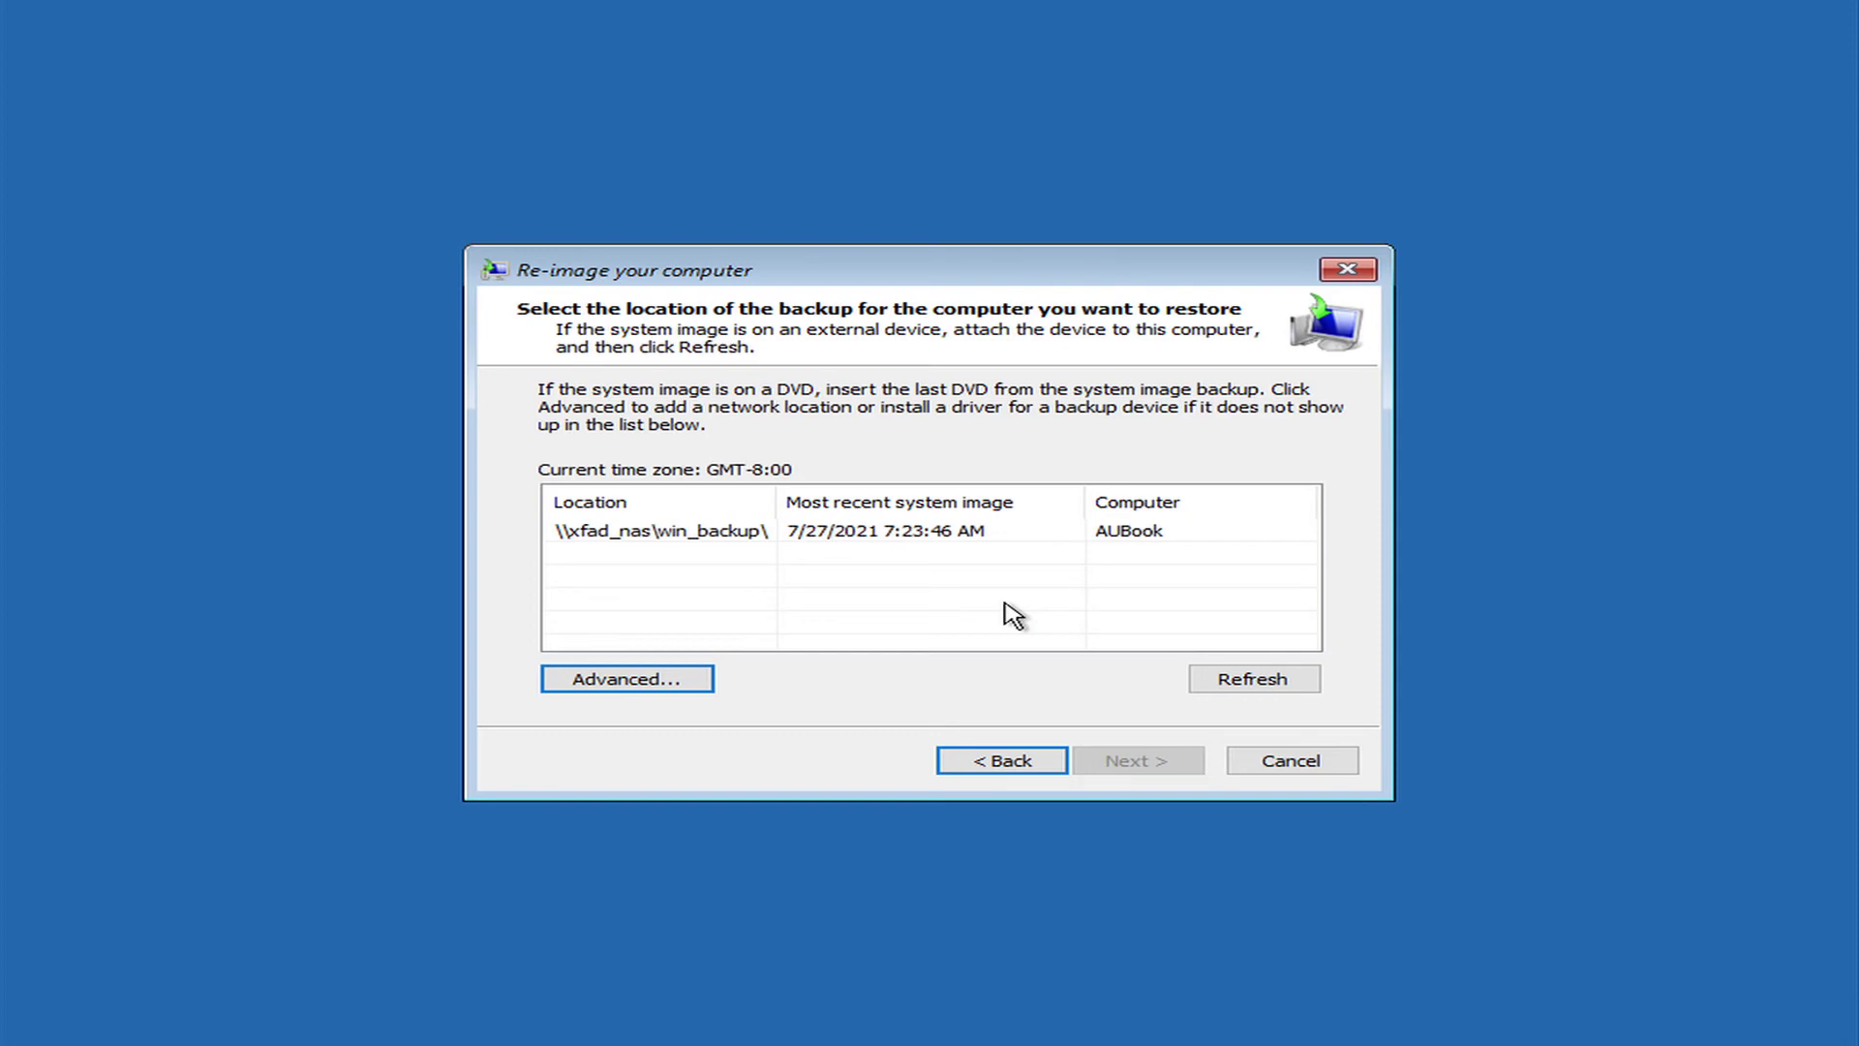
Step: Choose the NAS backup and its 7/27/2021 7:23:46 AM AUBook image as the restore source
click(943, 537)
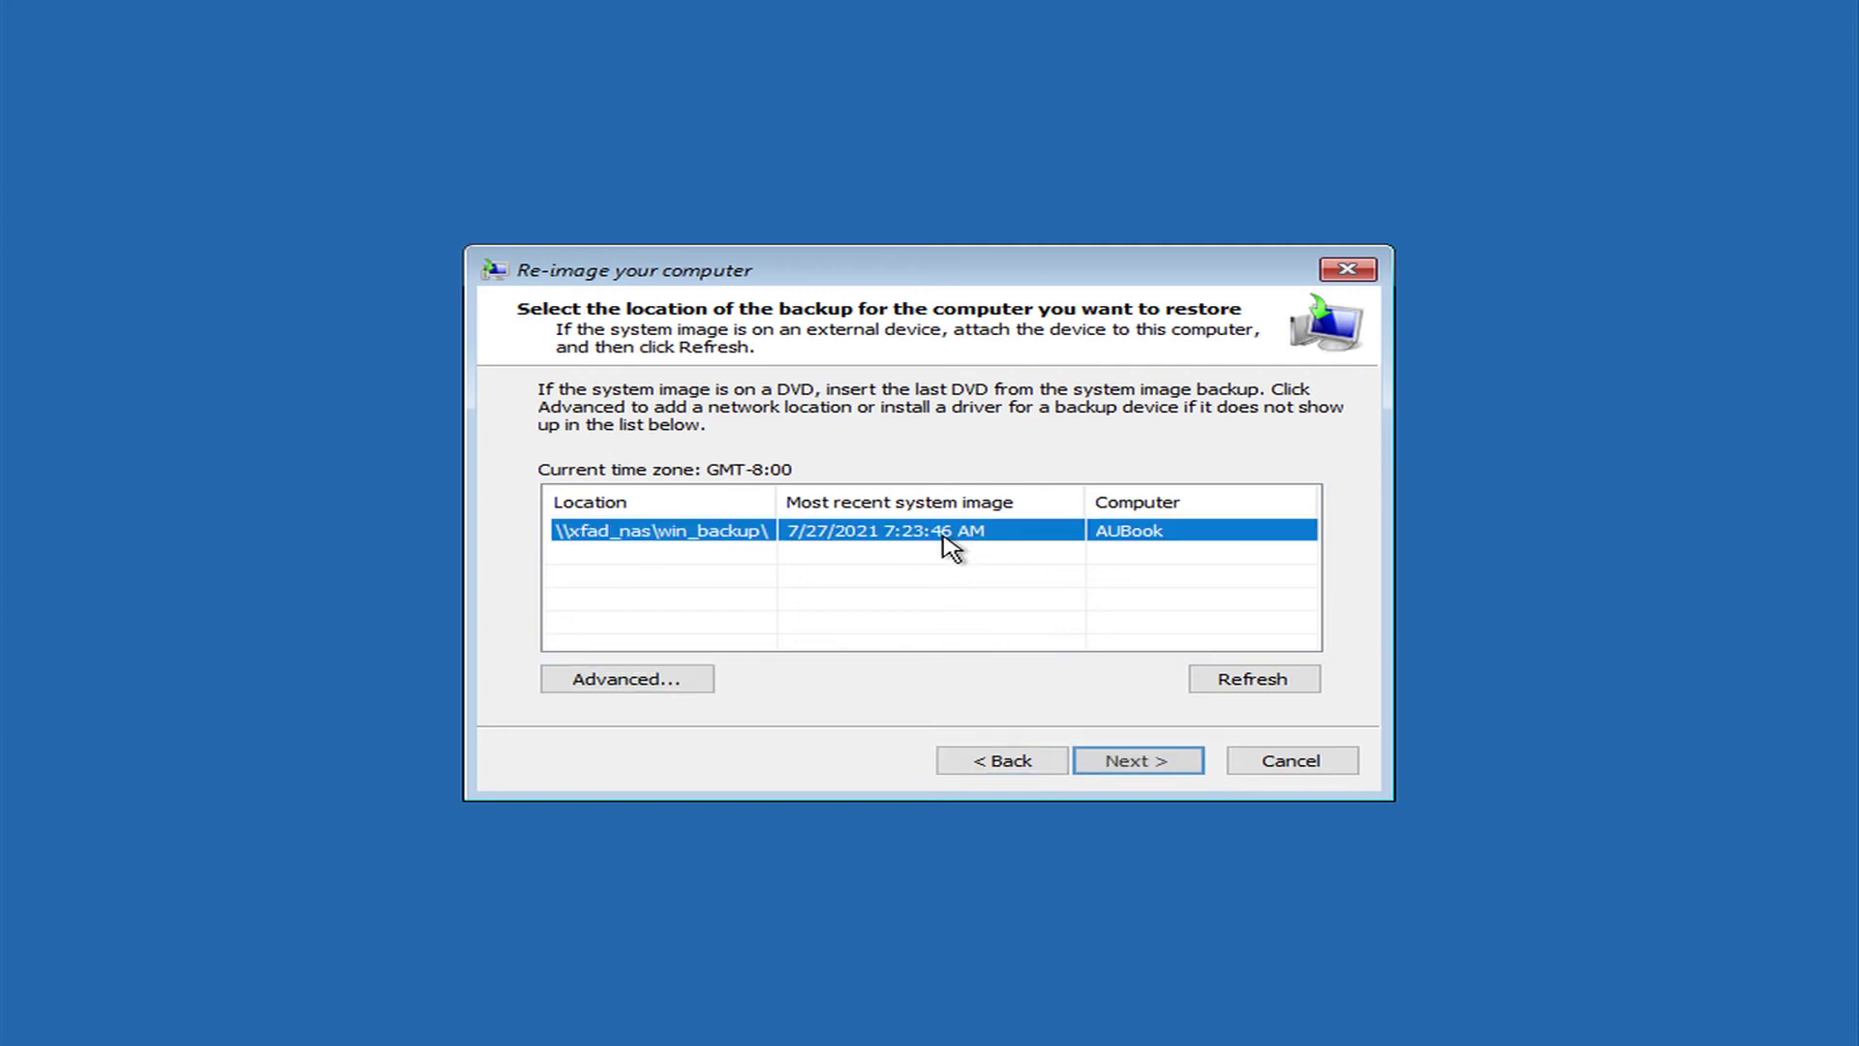
click(1113, 760)
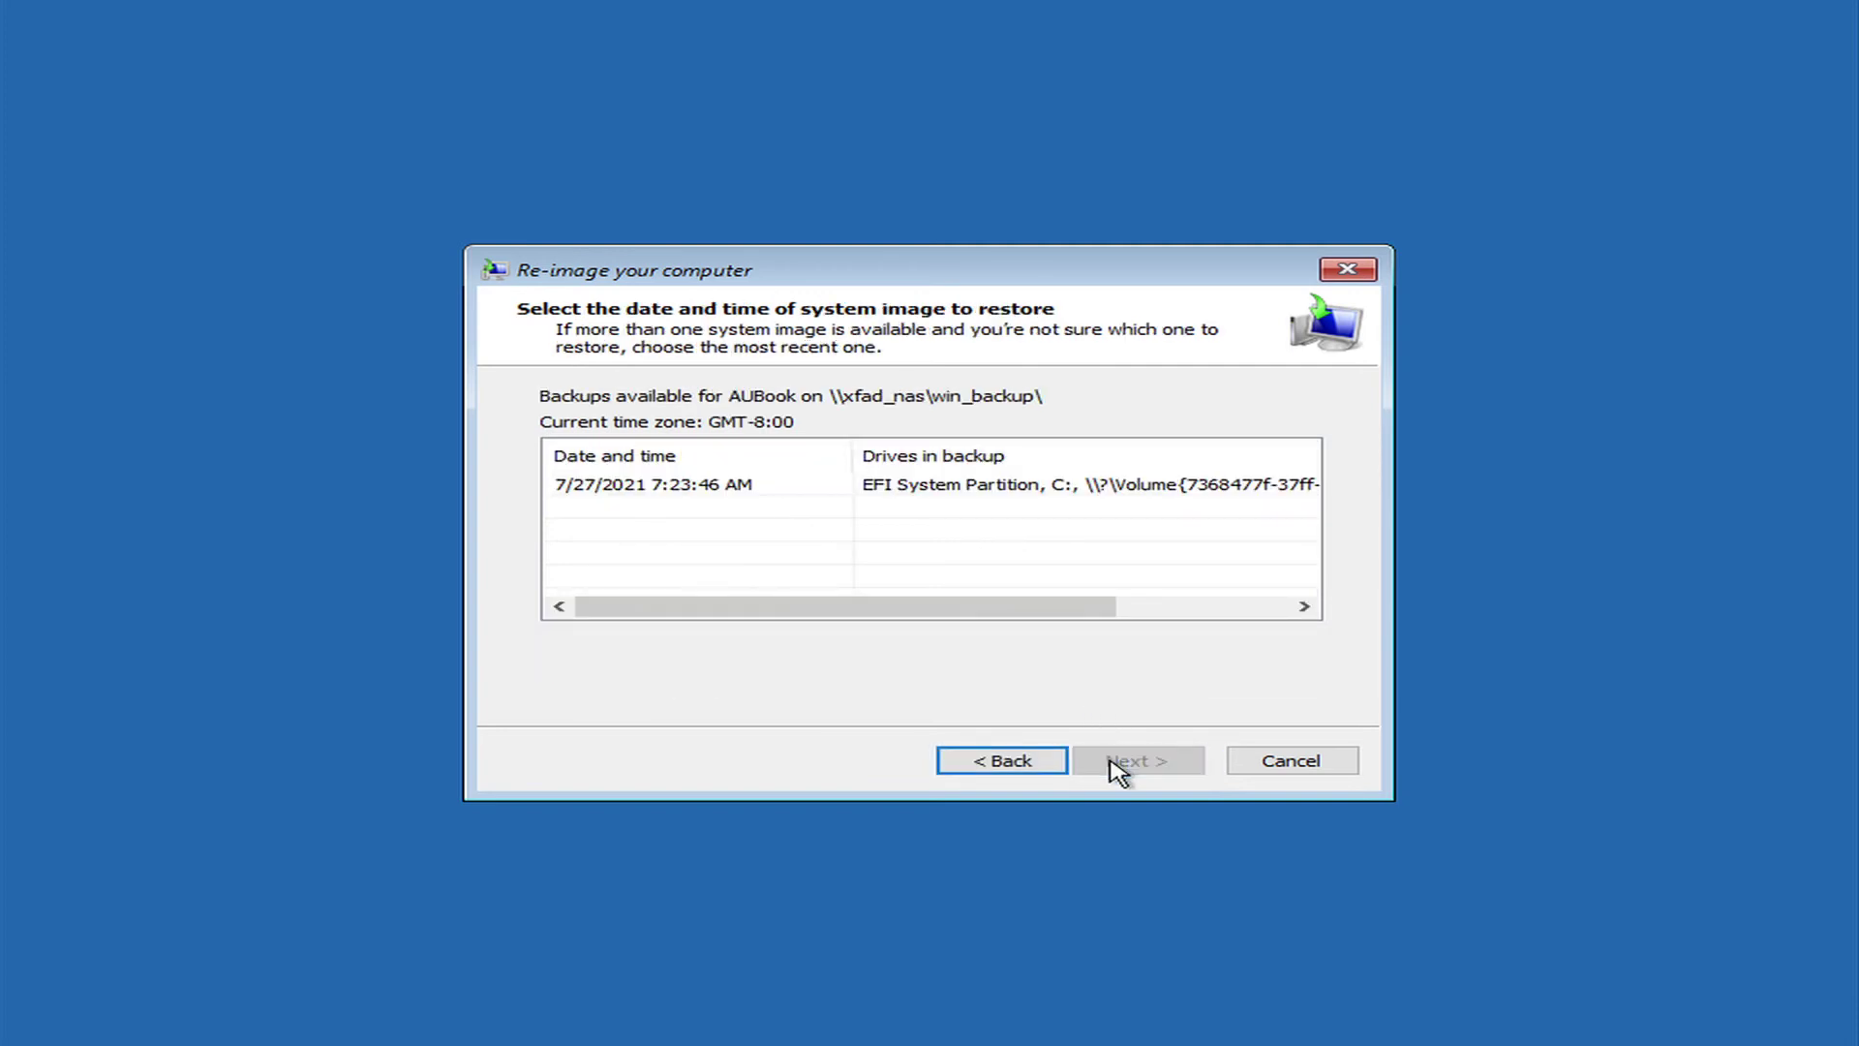
click(1034, 496)
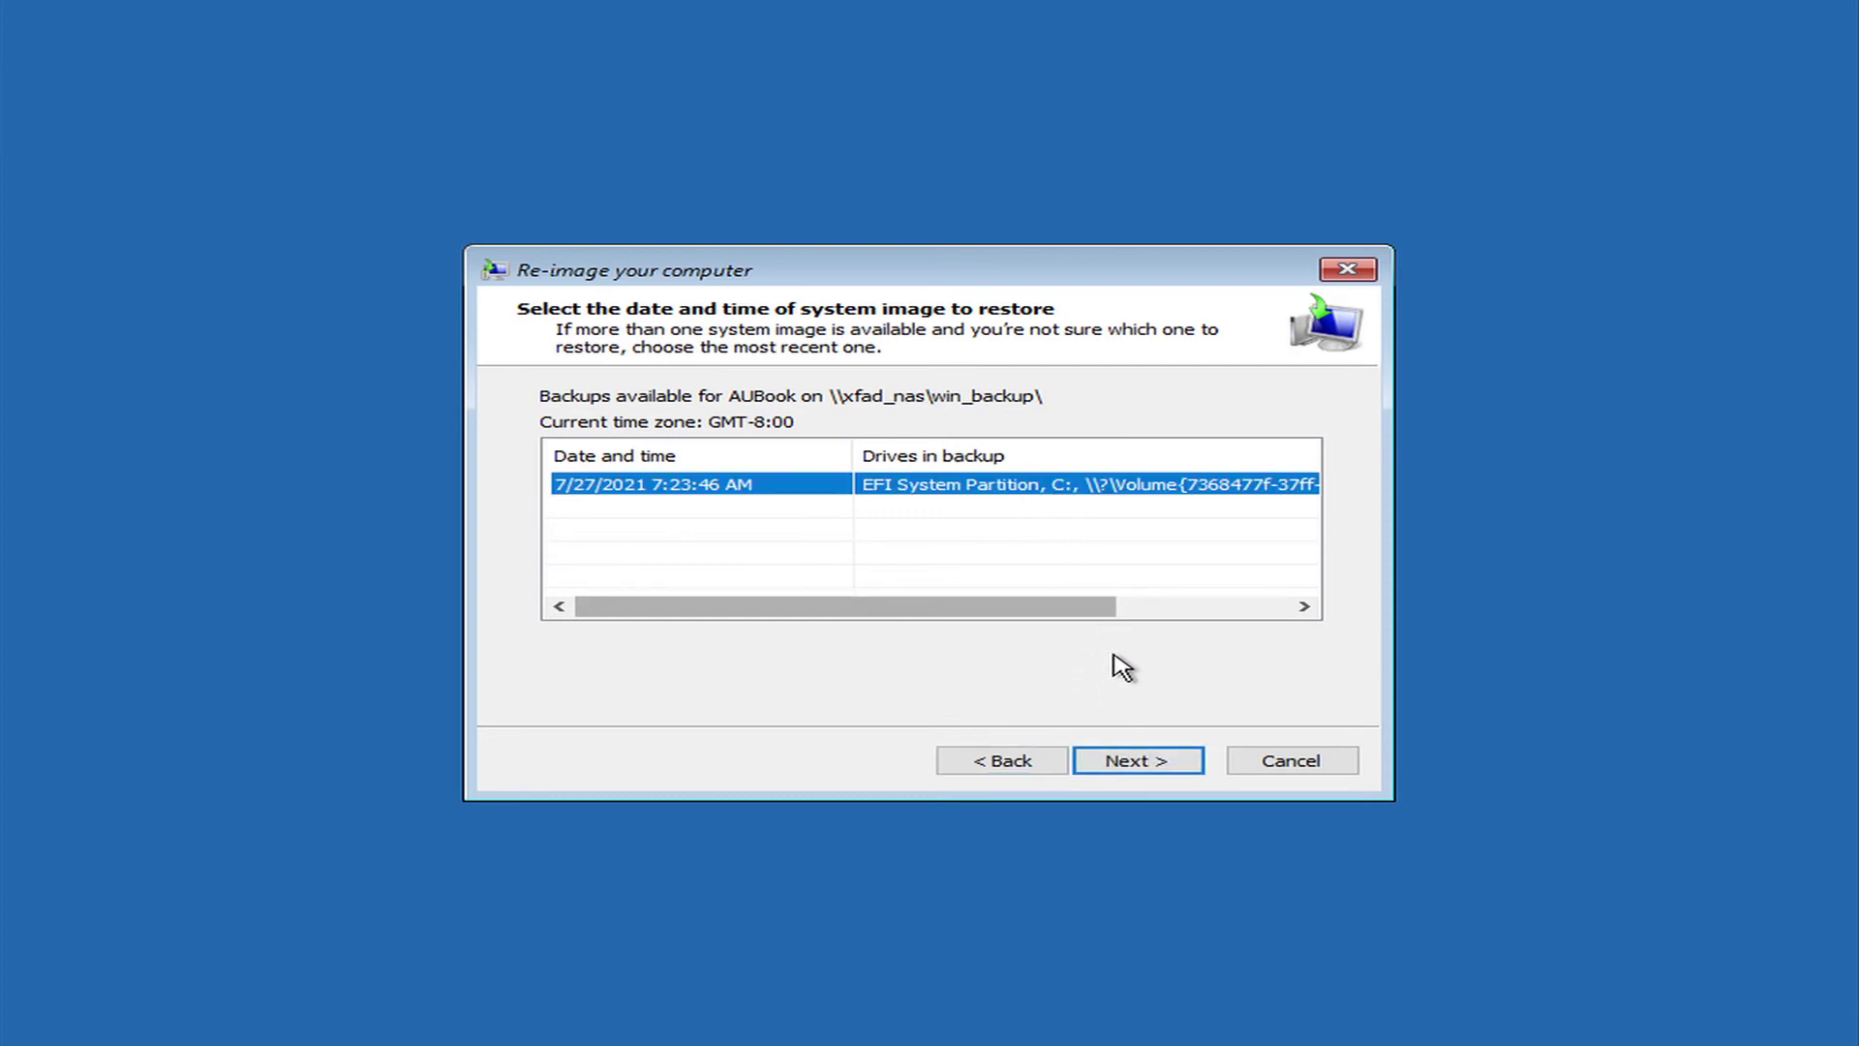
click(1133, 768)
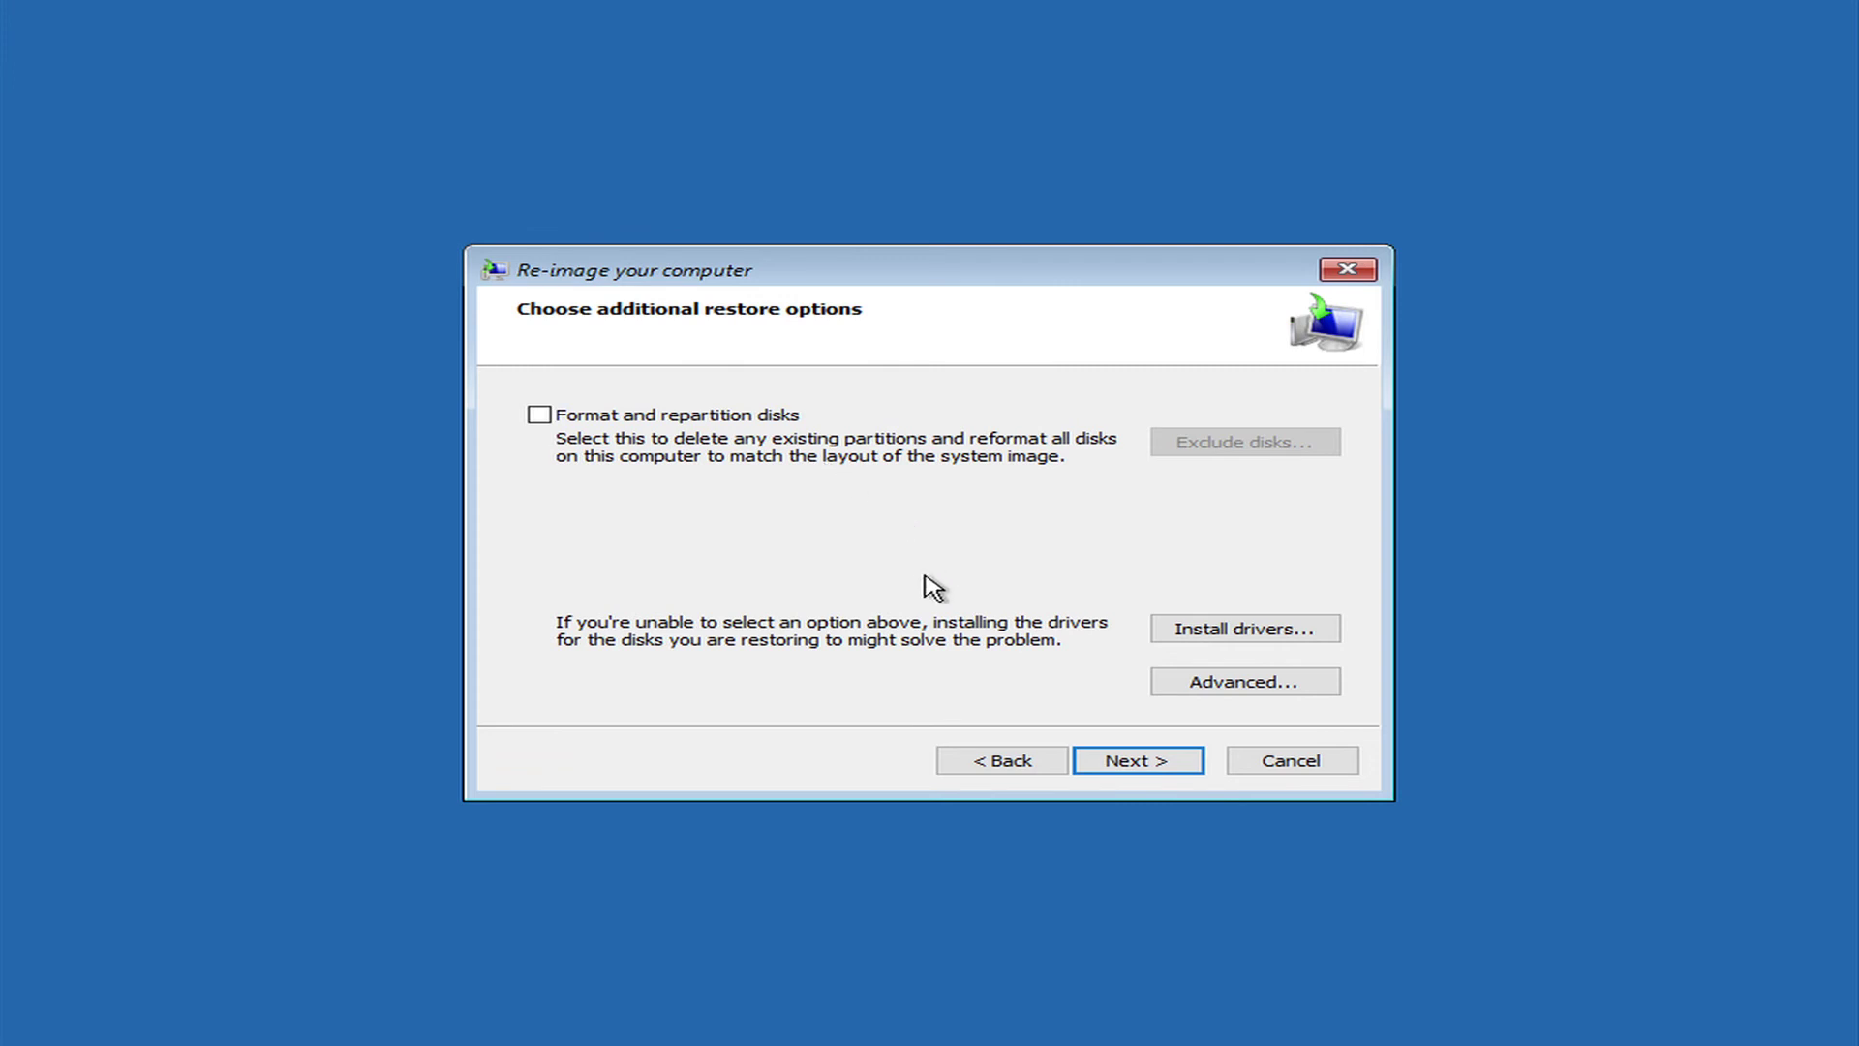
click(1104, 765)
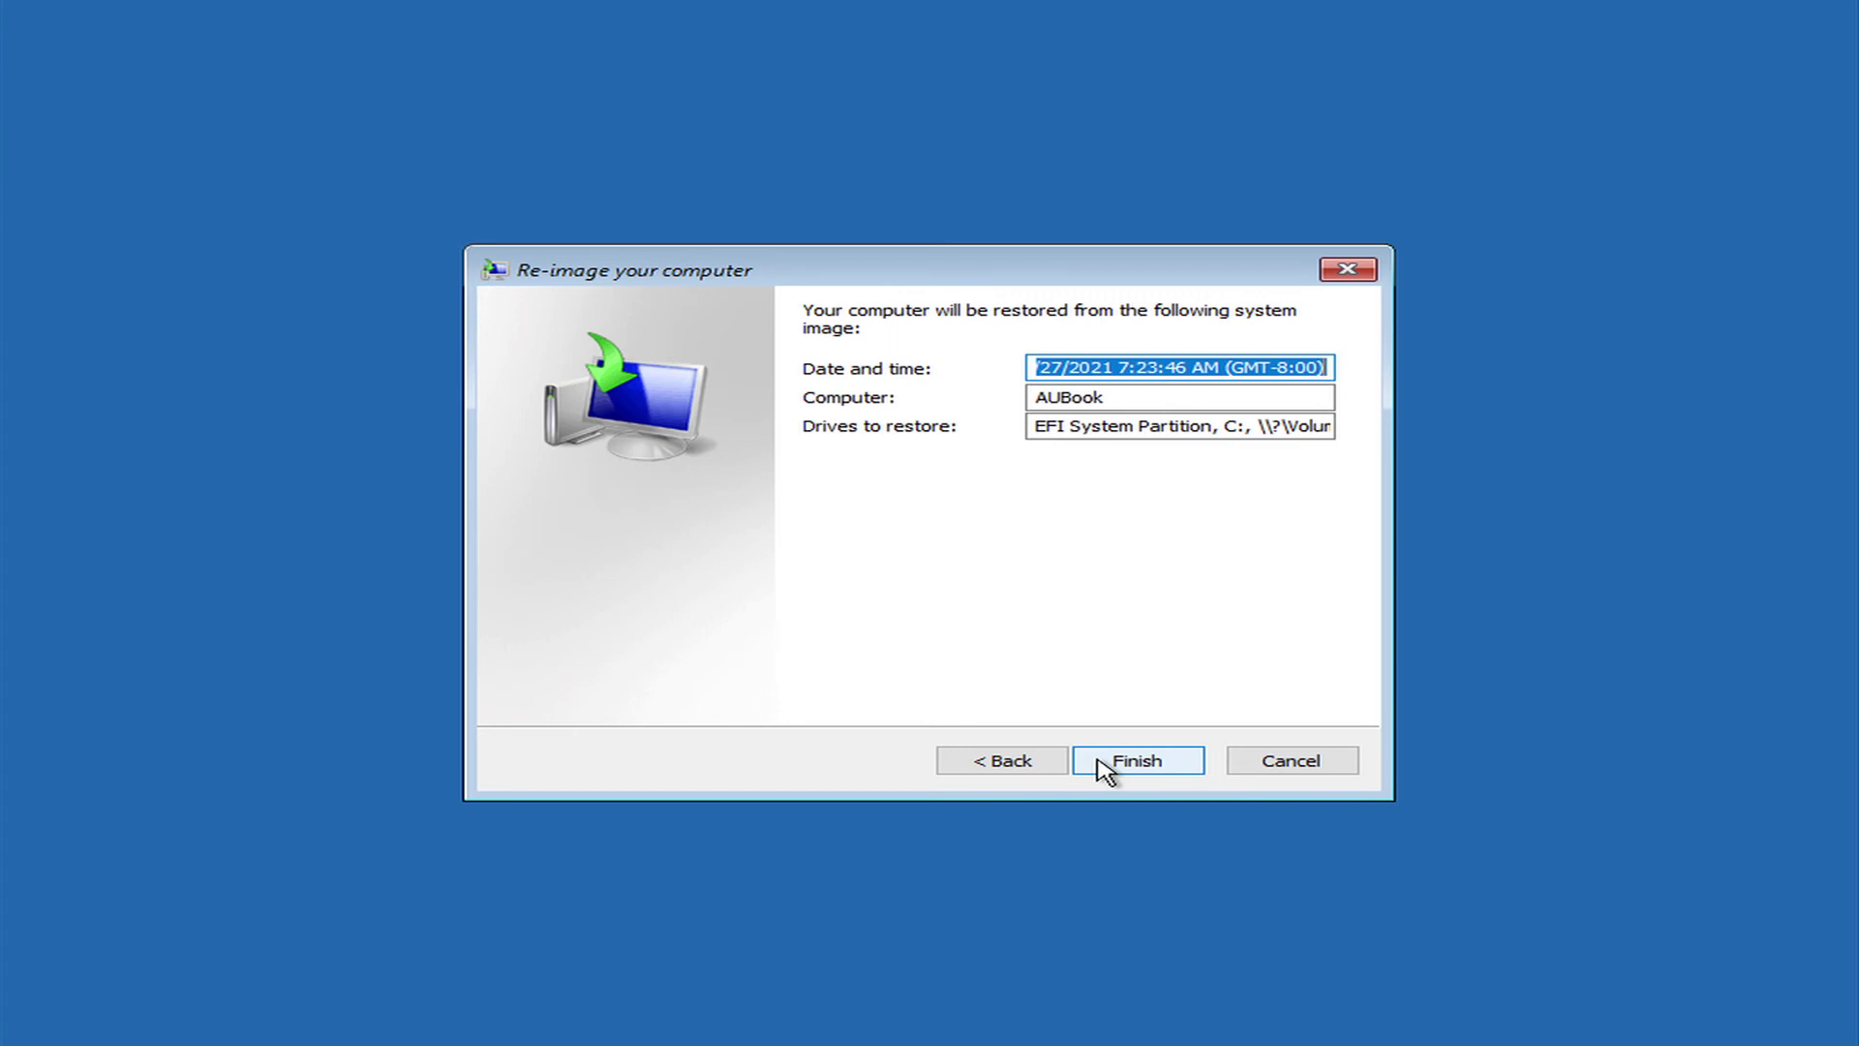
click(1030, 765)
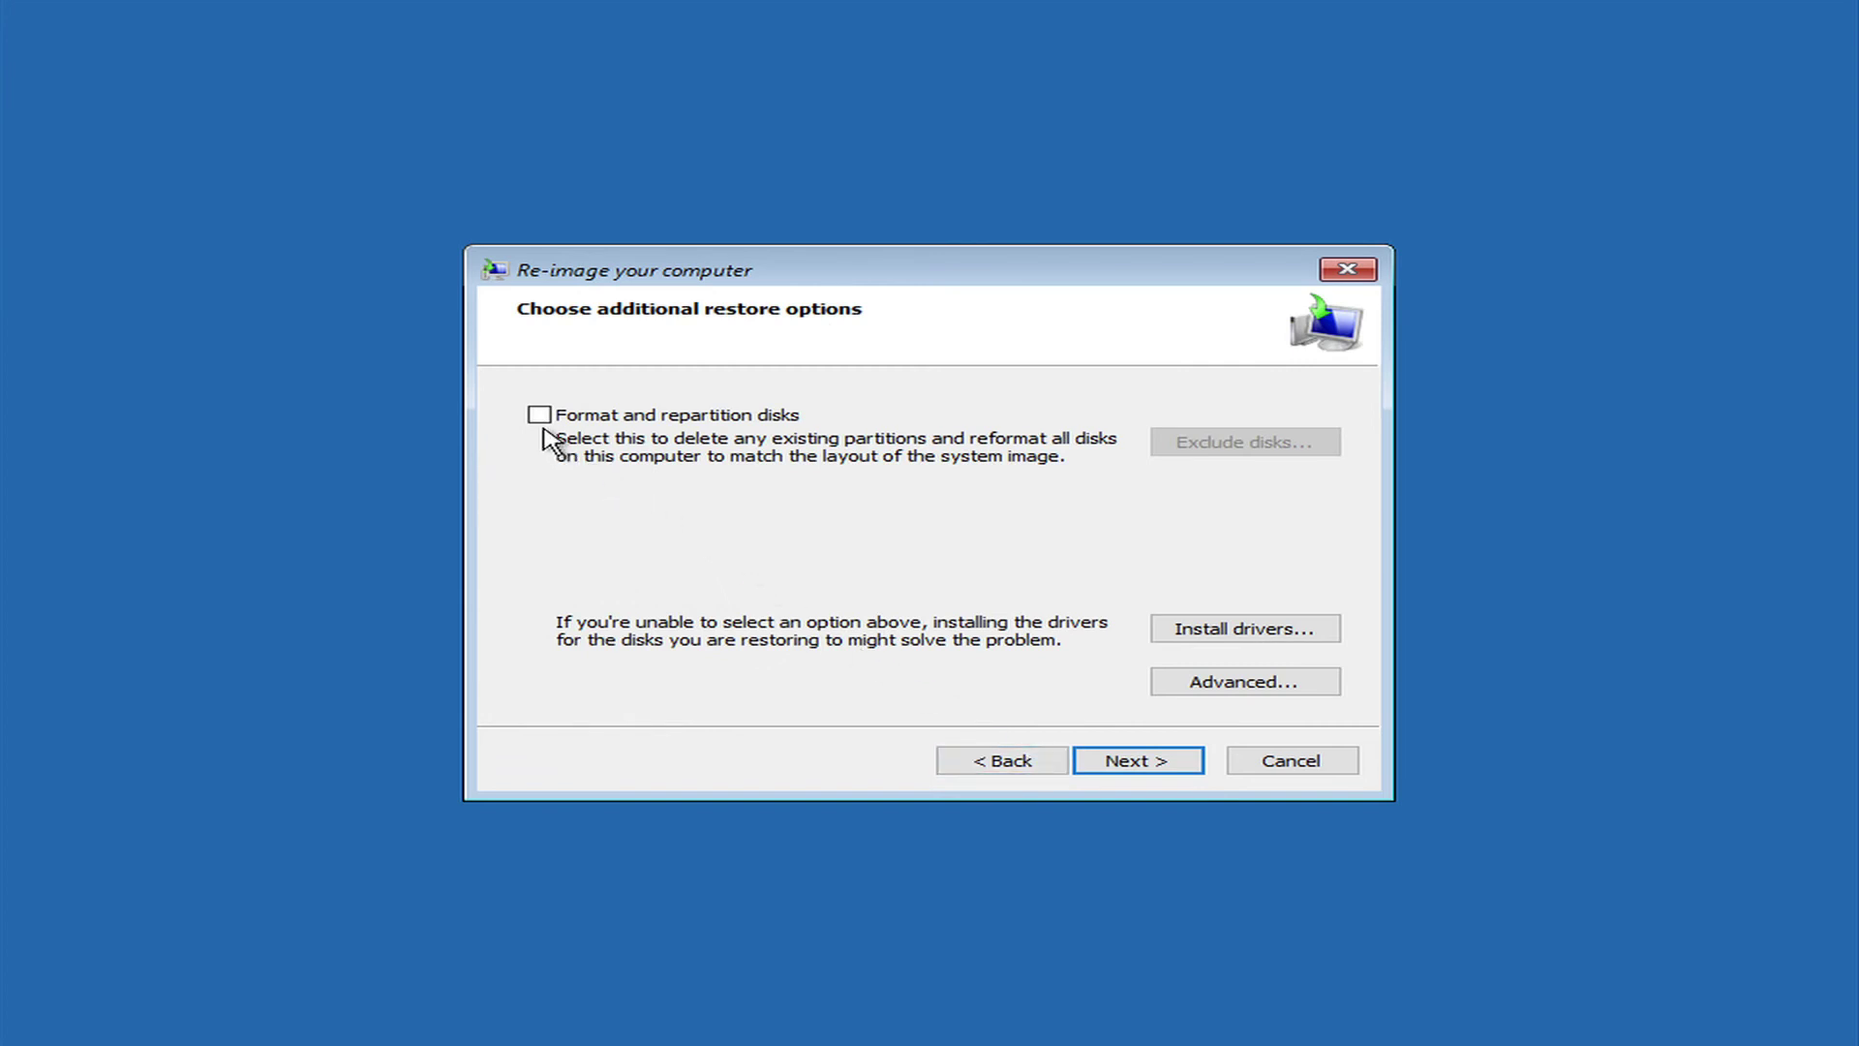
Step: Enable Format and repartition disks and review the exclusion list, leaving no disk excluded
click(538, 416)
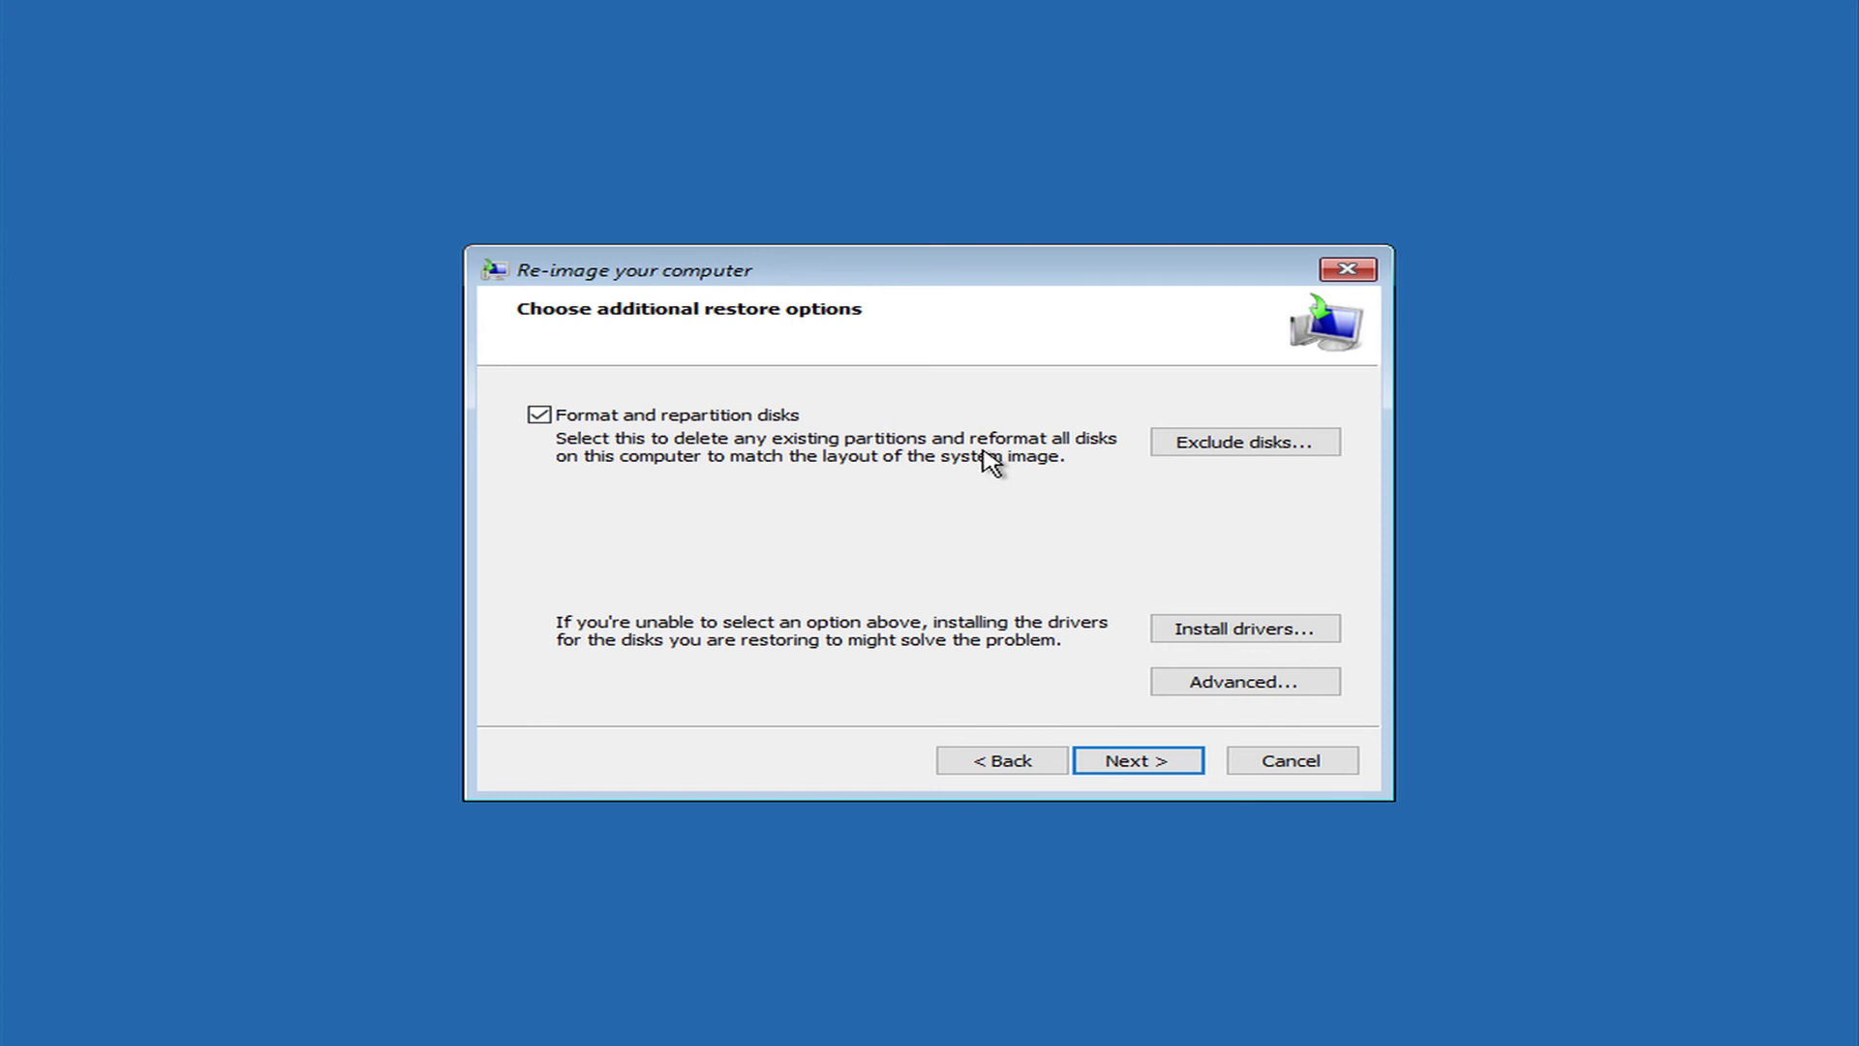
click(1180, 450)
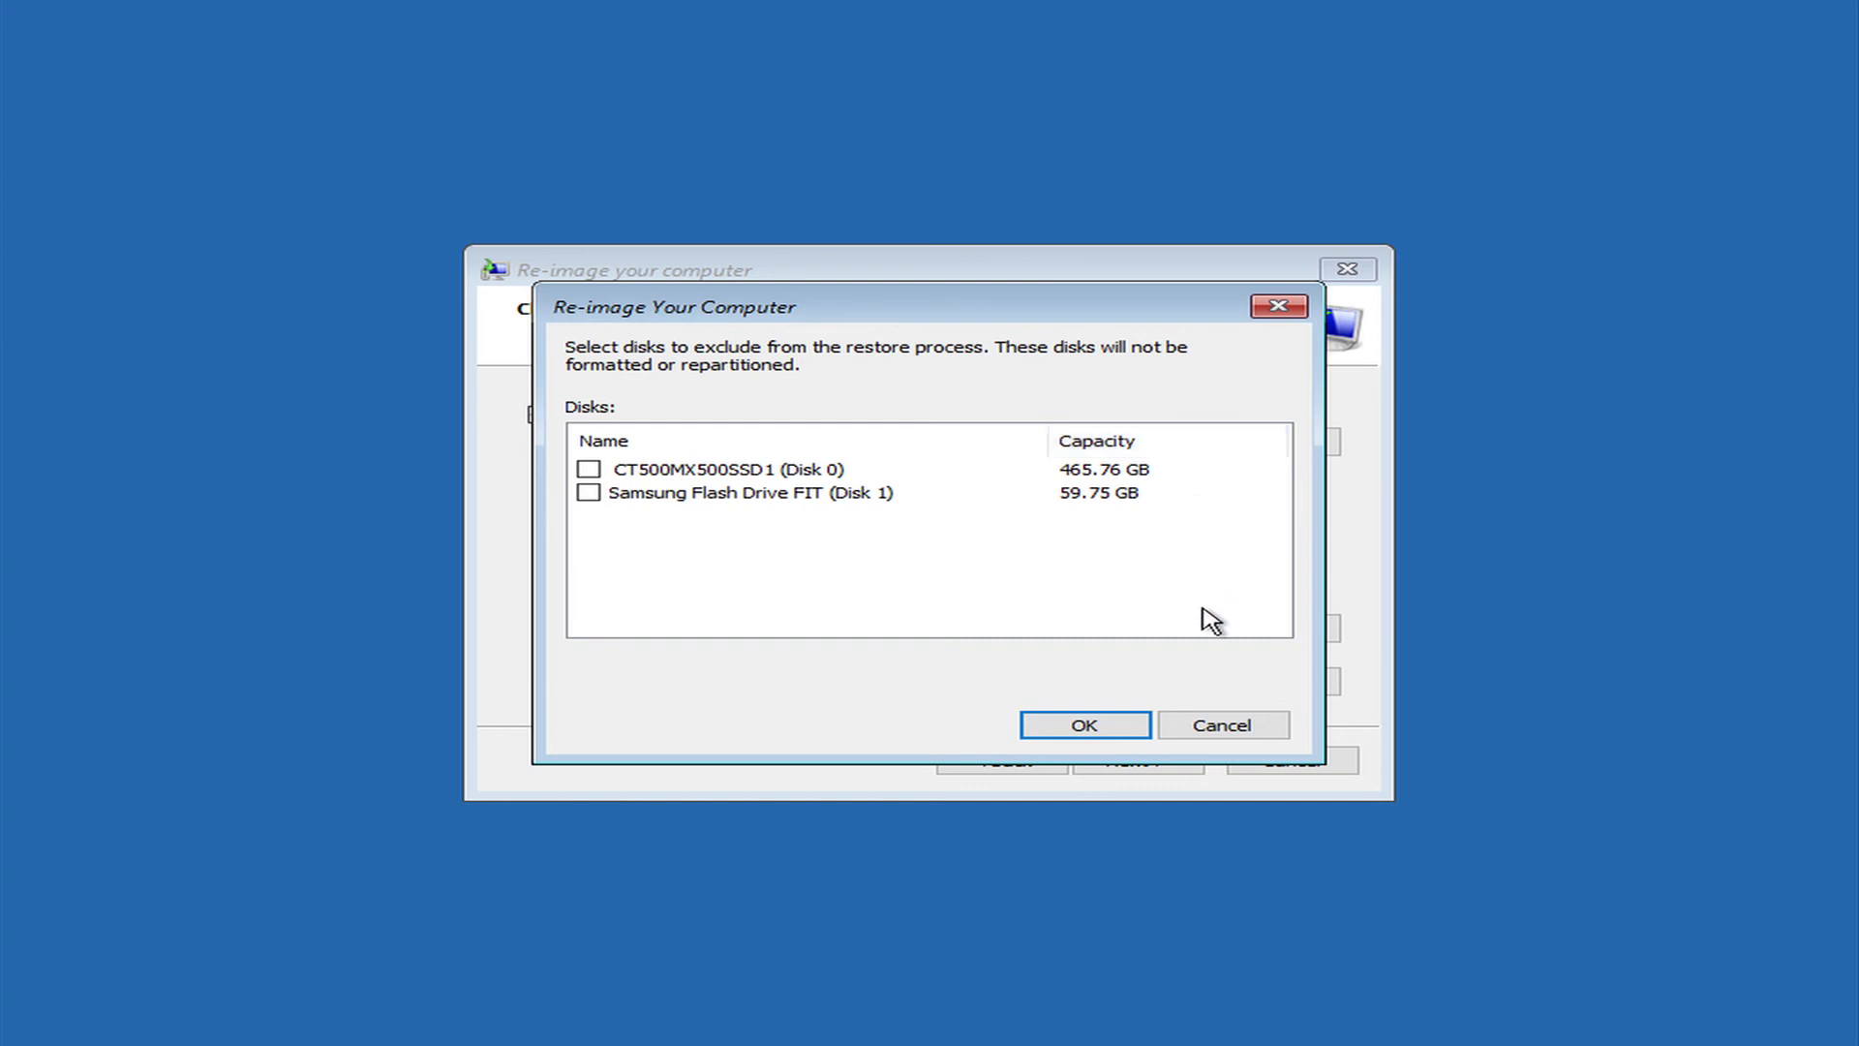
click(1219, 735)
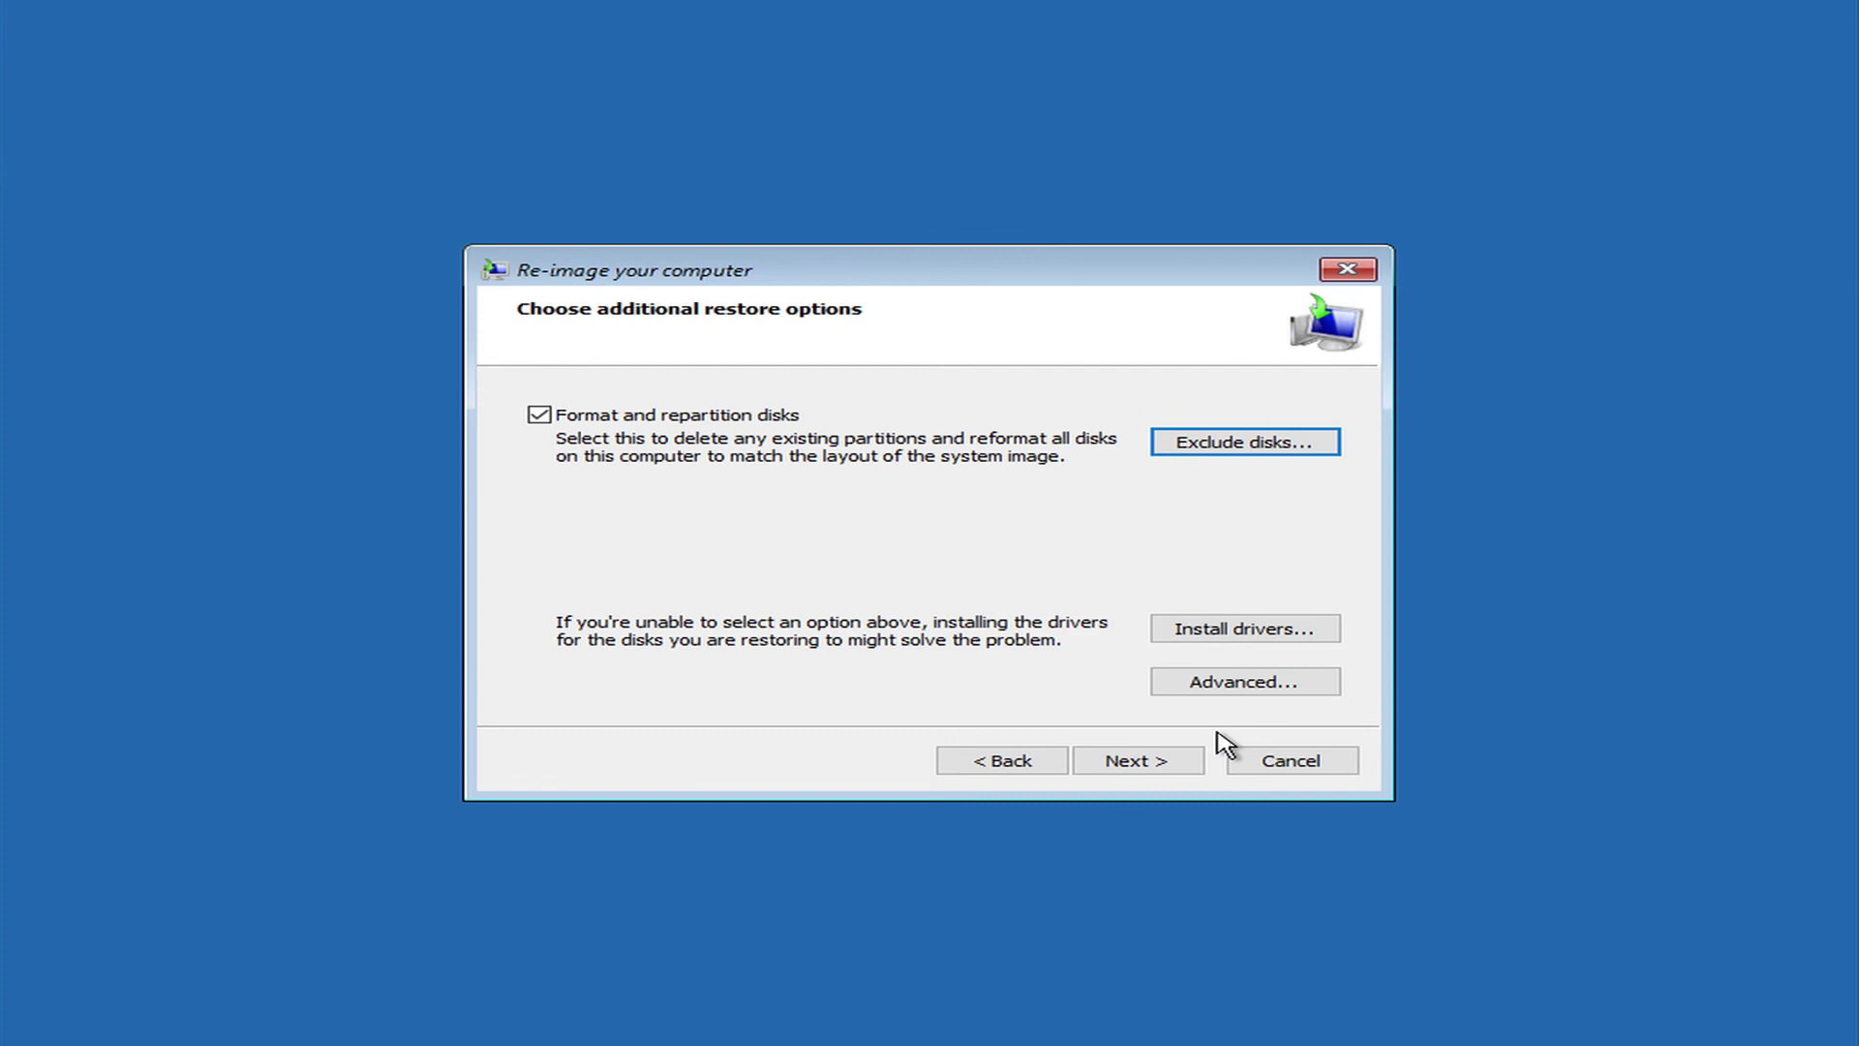